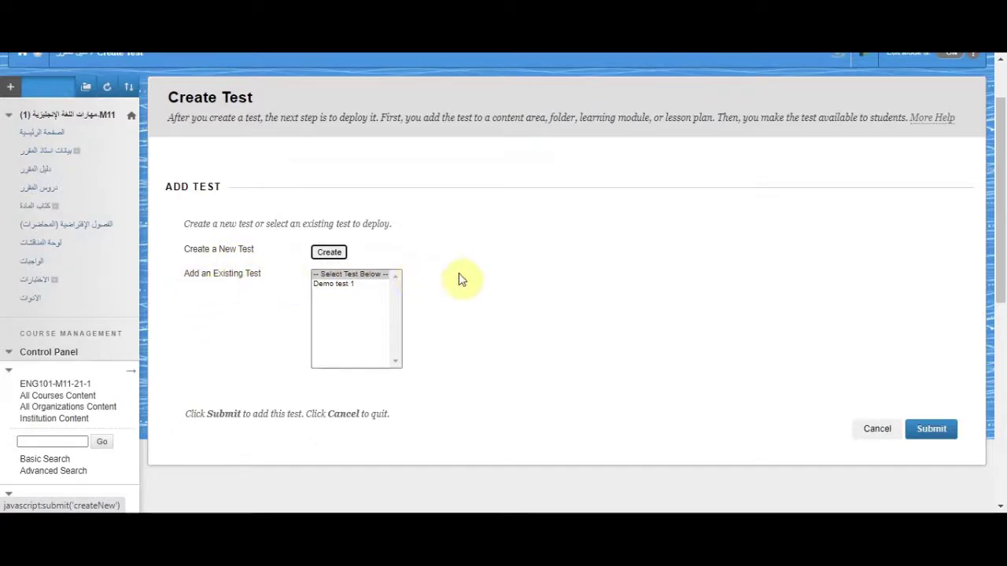
# - Create a new test named "Demo test 2" with the description and instructions left empty, and submit it
pyautogui.click(328, 253)
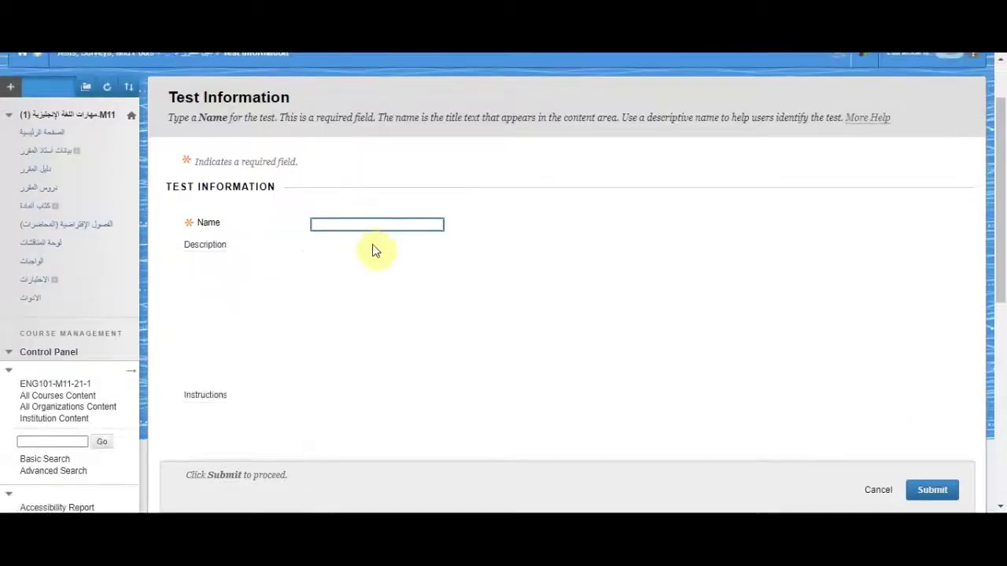
pyautogui.scroll(-1, 472, 165)
pyautogui.click(385, 151)
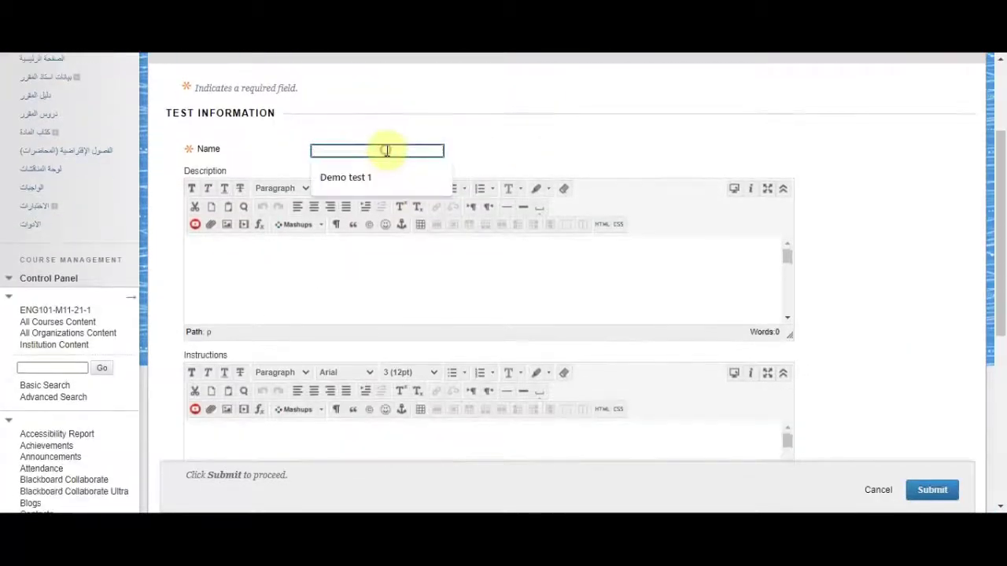
pyautogui.click(370, 178)
pyautogui.press('BackSpace')
pyautogui.write('2')
pyautogui.scroll(-1, 519, 153)
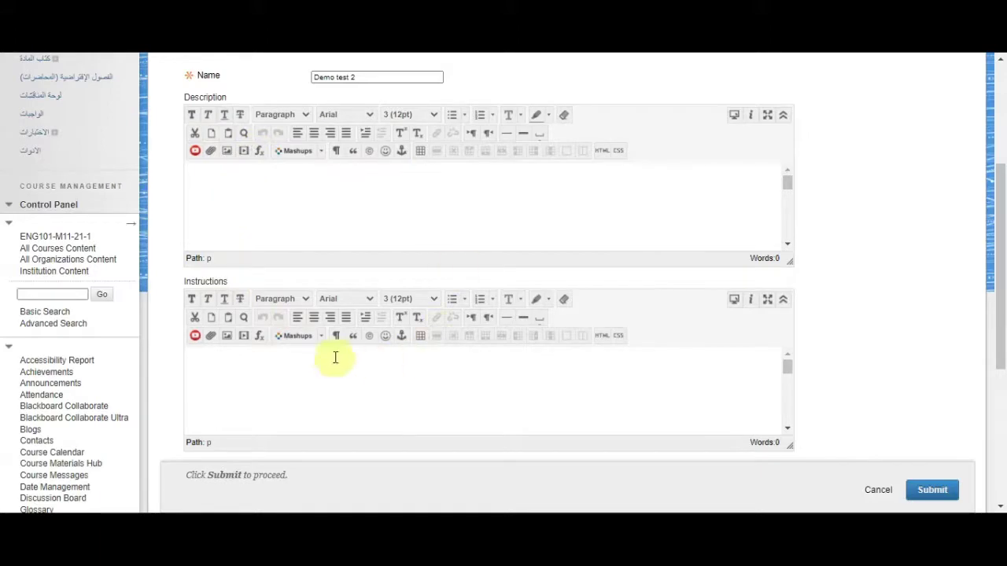
pyautogui.scroll(-1, 714, 203)
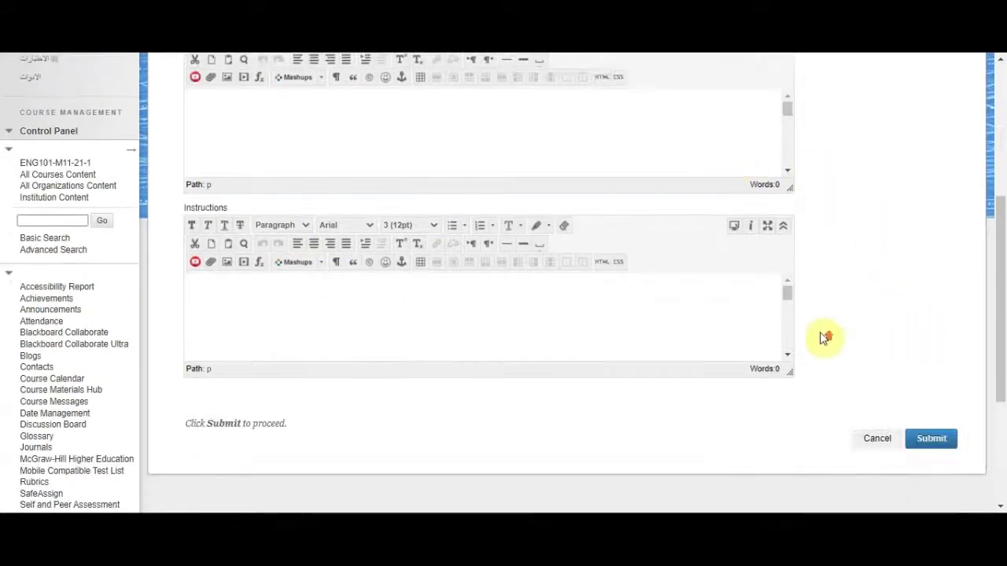
pyautogui.scroll(1, 865, 385)
pyautogui.click(928, 491)
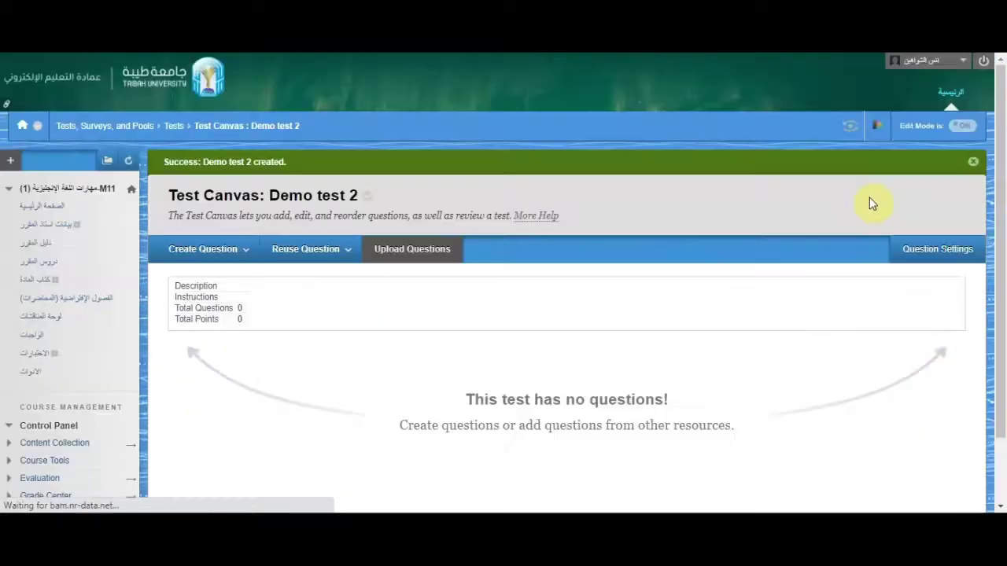
pyautogui.scroll(-1, 820, 210)
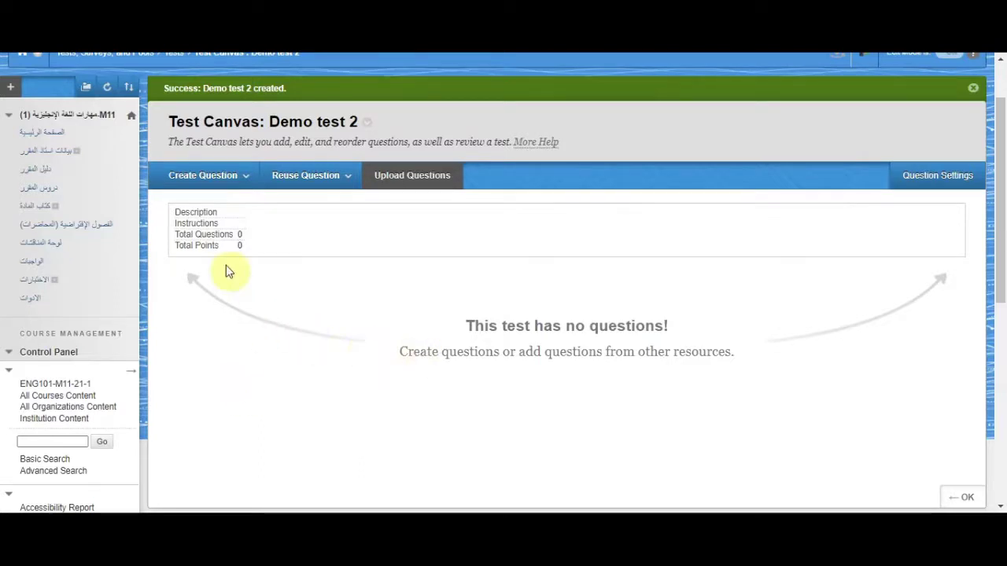
pyautogui.click(225, 187)
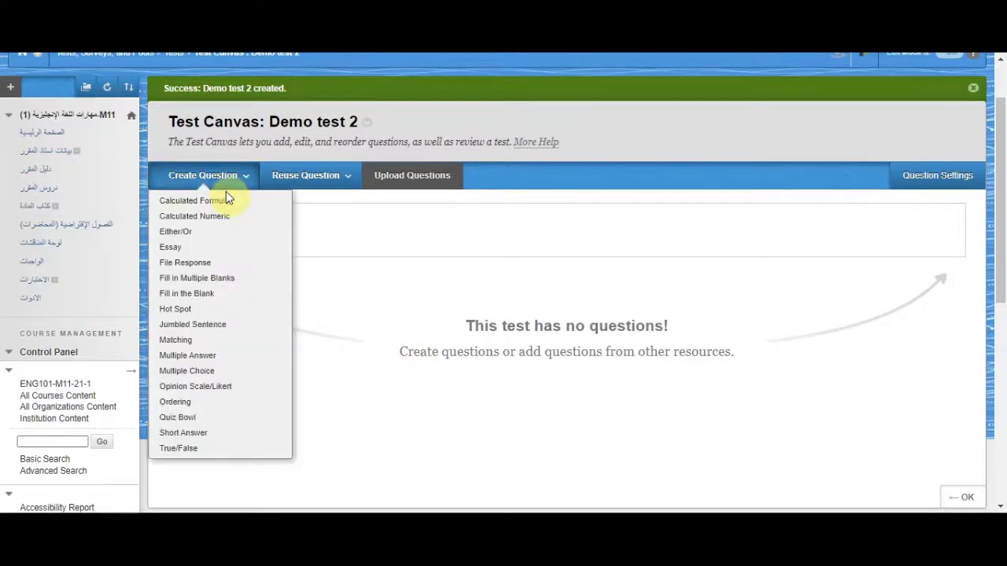
pyautogui.click(335, 178)
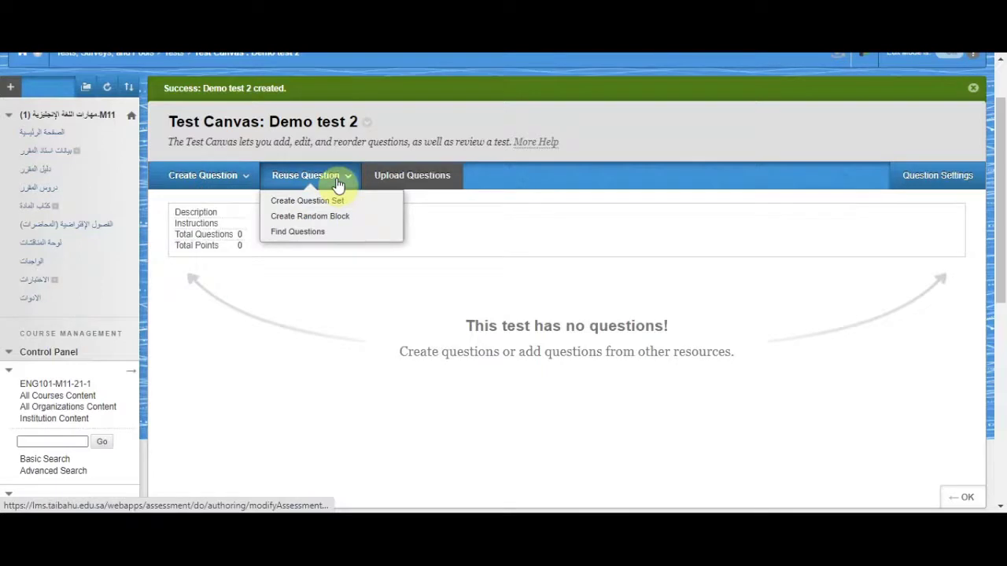
pyautogui.click(275, 175)
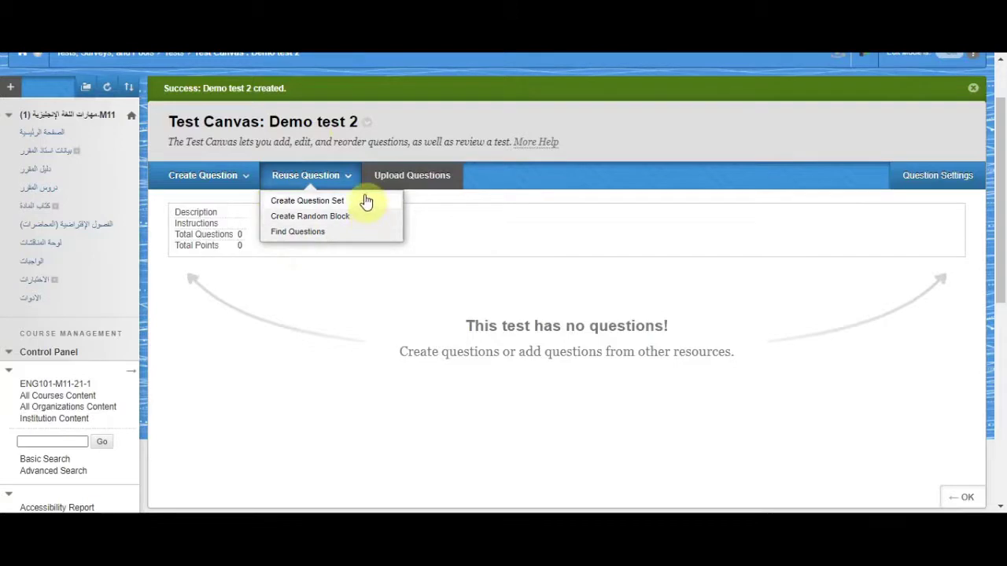
pyautogui.click(450, 190)
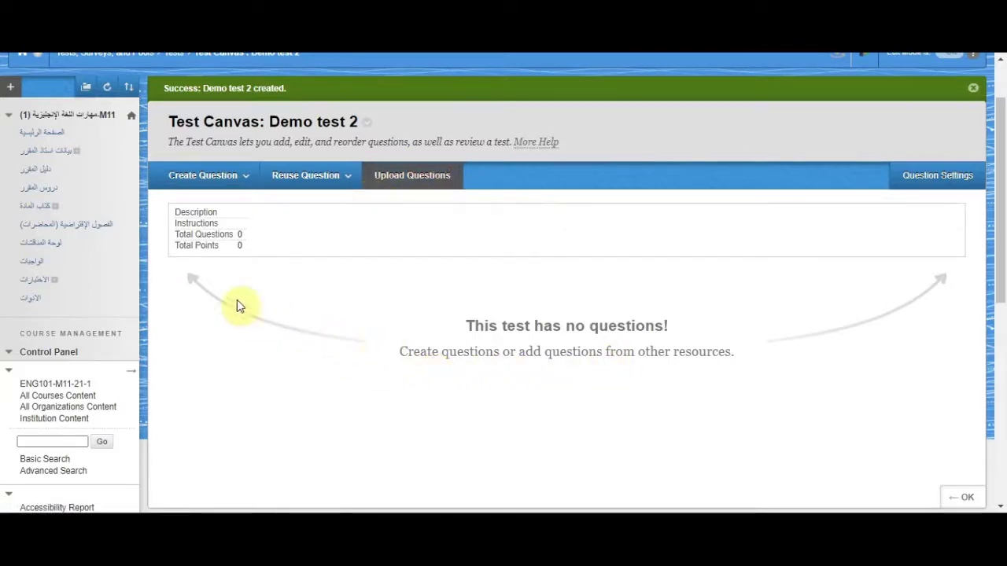
# - Start a Fill in the Blank question for the test and place the cursor in its question text
pyautogui.click(225, 177)
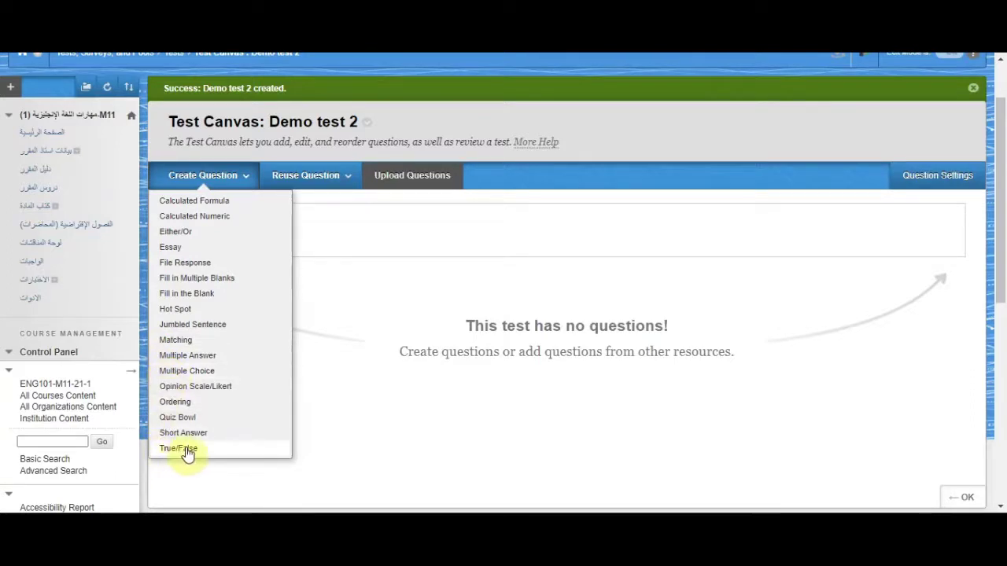
pyautogui.click(223, 294)
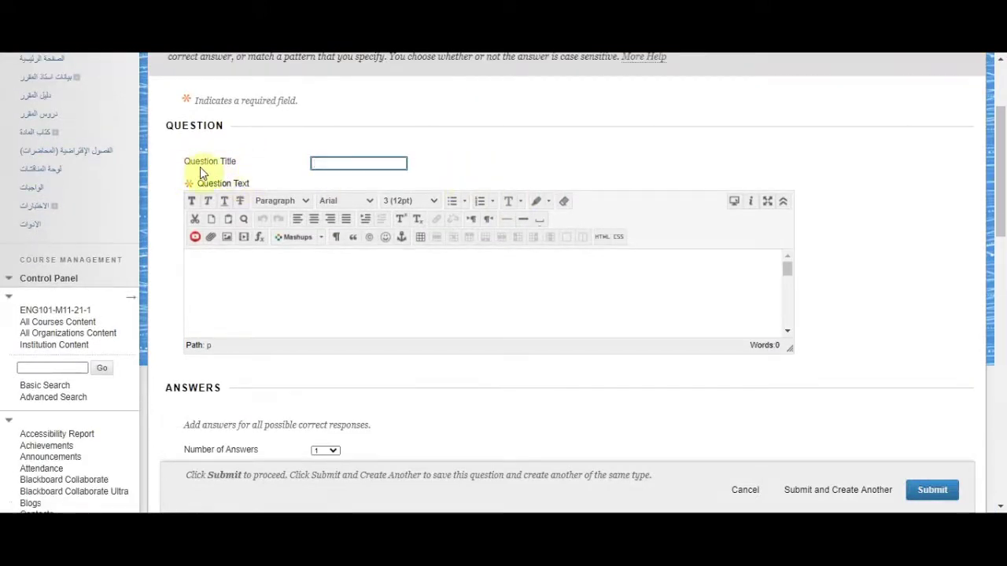
pyautogui.click(225, 265)
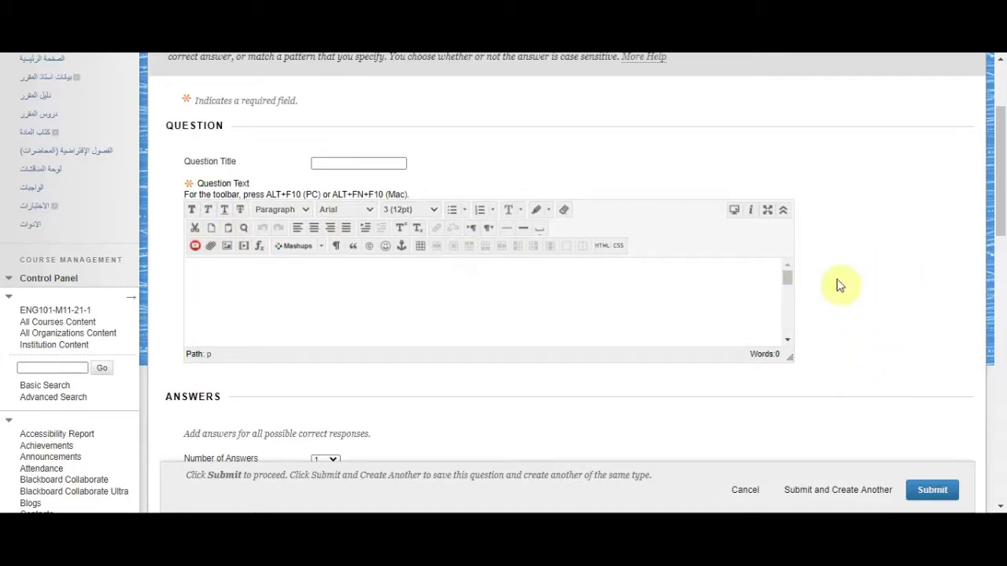
# - Switch to the Word document and copy the sentence containing "studies (study) English every day at university."
pyautogui.hotkey('alt', 'Tab')
pyautogui.scroll(4, 512, 336)
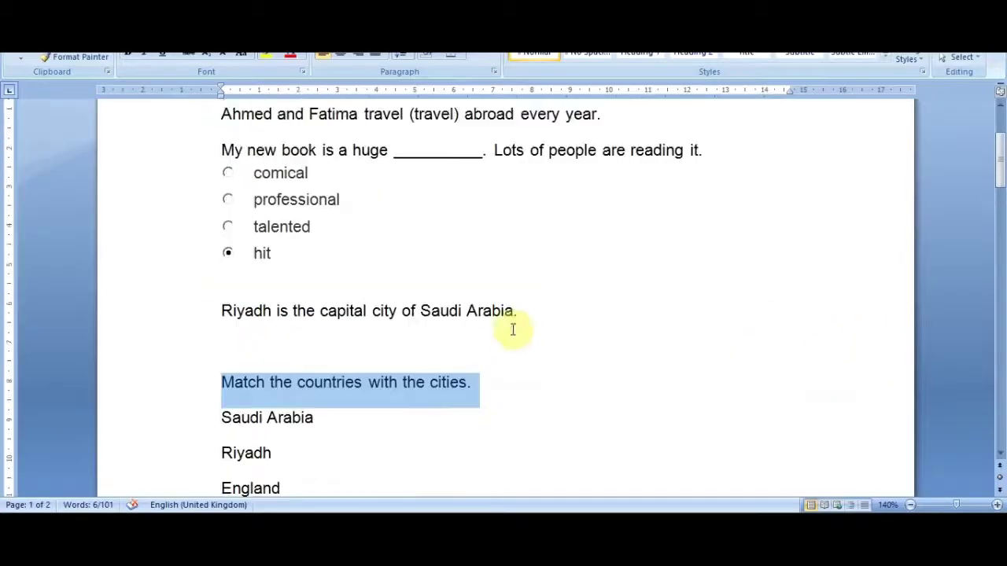
pyautogui.moveTo(636, 122); pyautogui.dragTo(224, 128)
pyautogui.hotkey('ctrl', 'c')
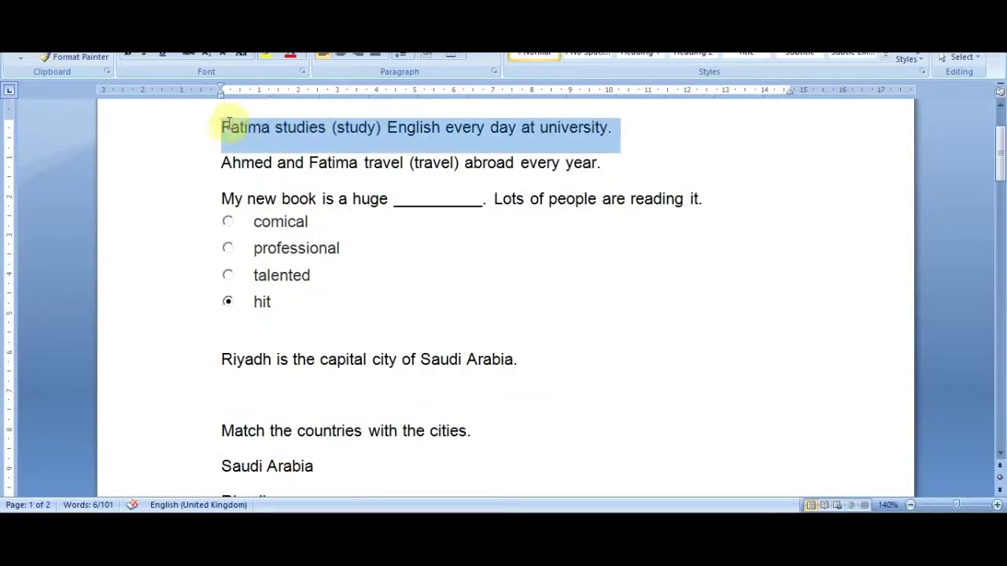
# - Back in Blackboard, paste the copied sentence as the question text and replace "studies" with a blank of underscores "________"
pyautogui.hotkey('alt', 'Tab')
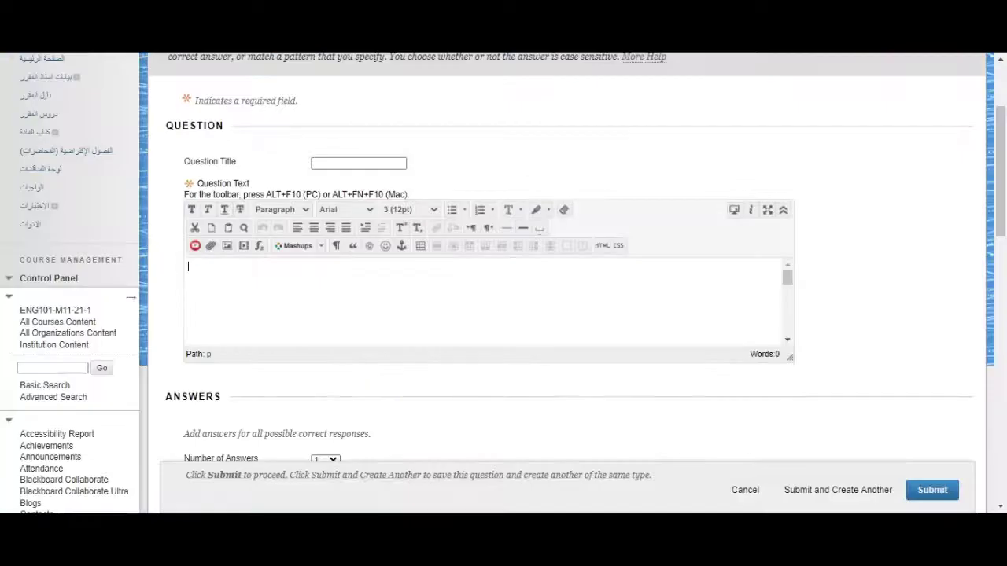
pyautogui.click(241, 268)
pyautogui.hotkey('ctrl', 'v')
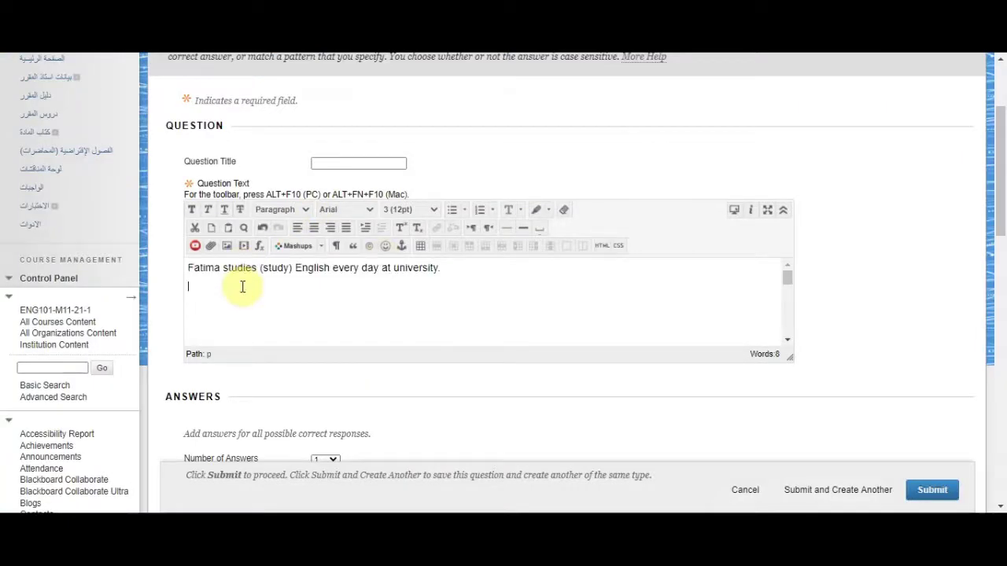
pyautogui.click(461, 270)
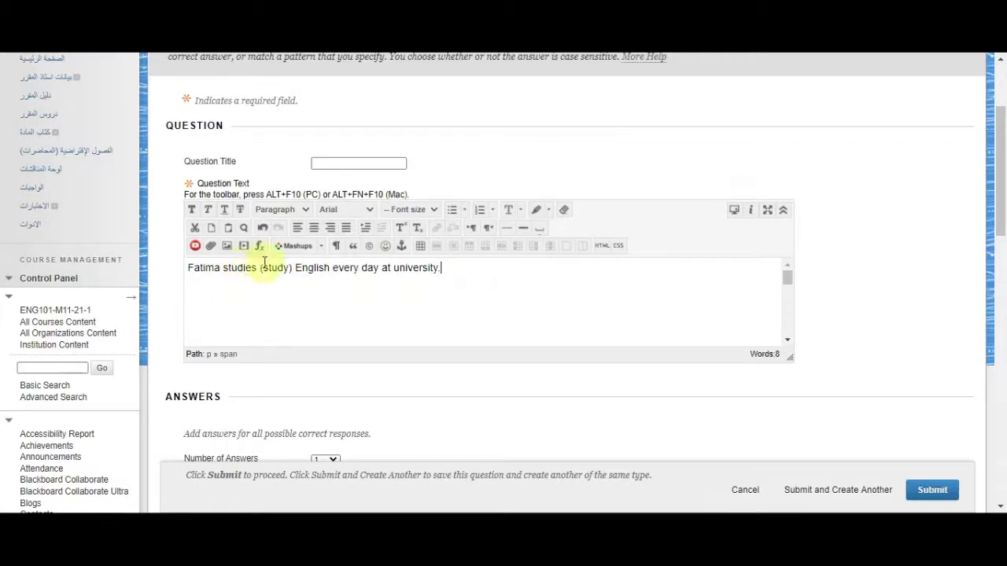
pyautogui.doubleClick(238, 267)
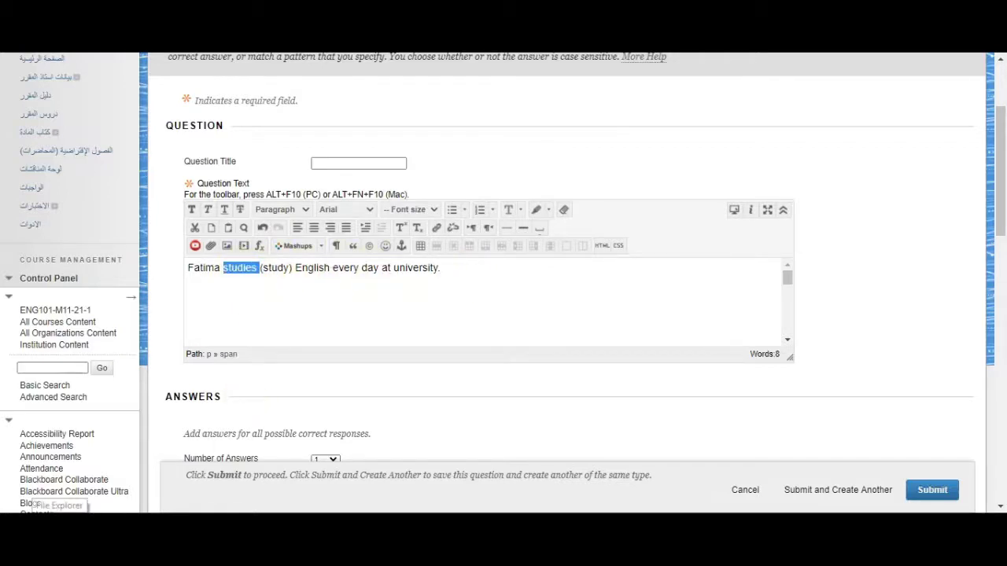
pyautogui.write('________')
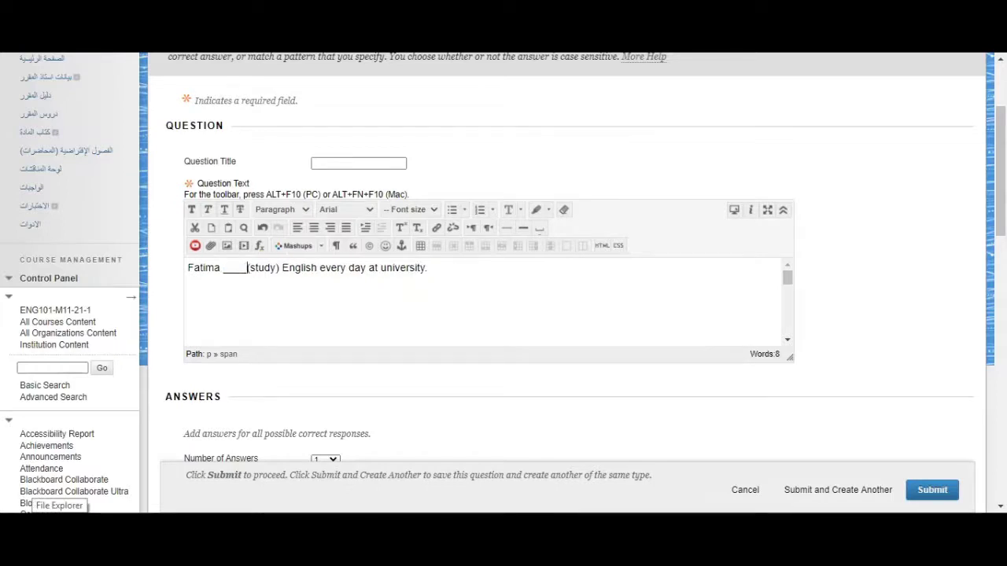
# - Enter "studies" as Answer 1, keeping the number of answers at 1 and the match type at Exact Match
pyautogui.scroll(-1, 265, 364)
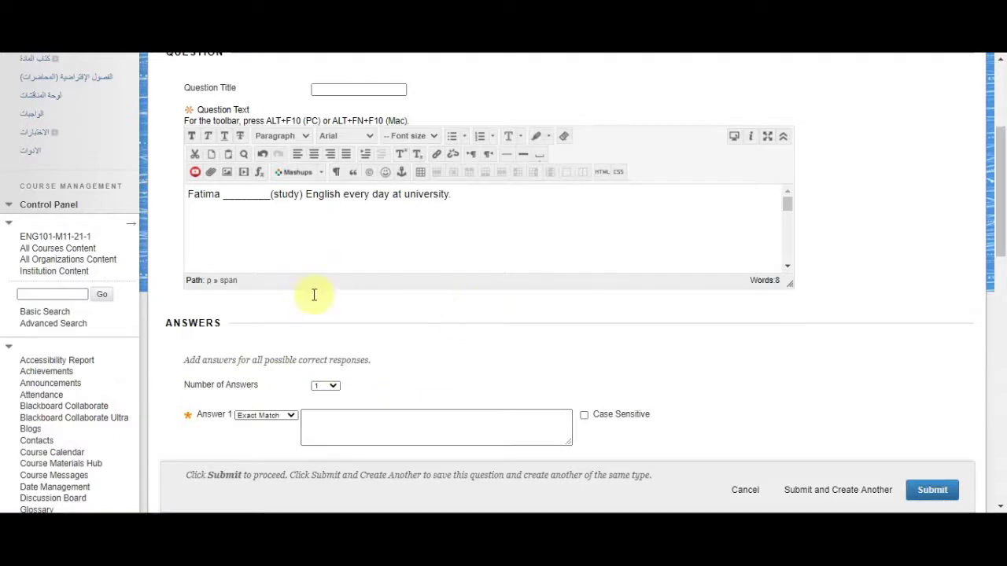
pyautogui.scroll(-1, 314, 299)
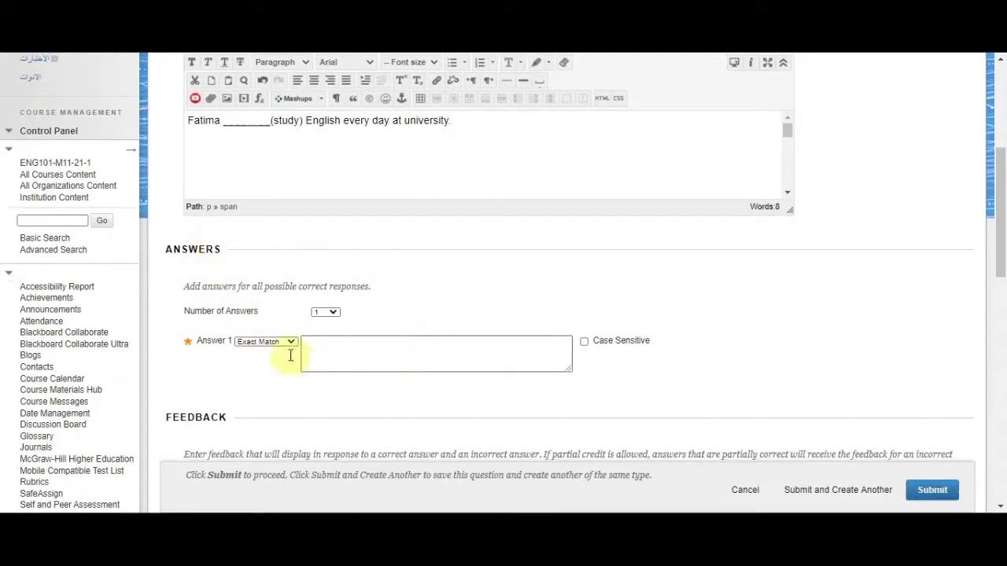
pyautogui.click(355, 353)
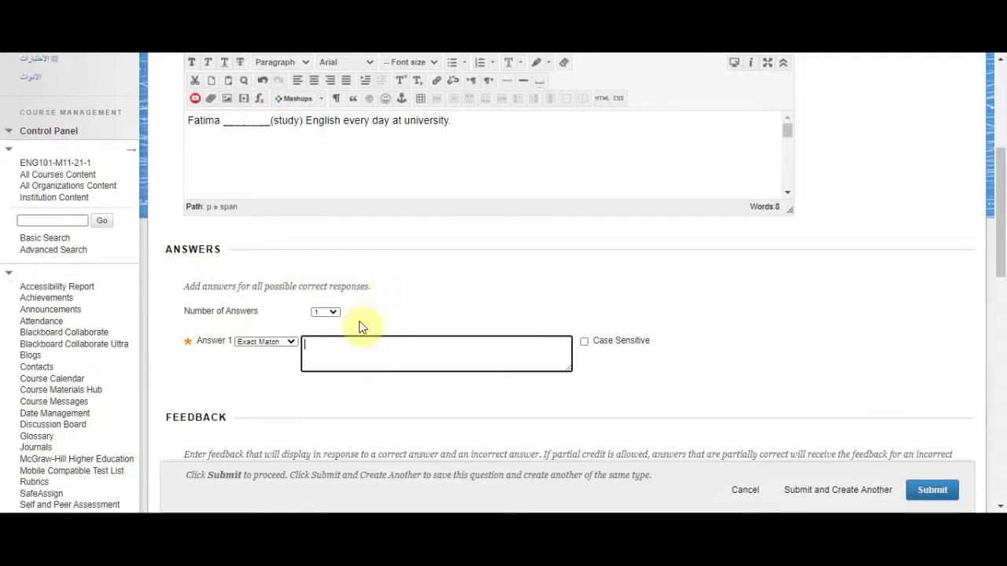
pyautogui.click(333, 313)
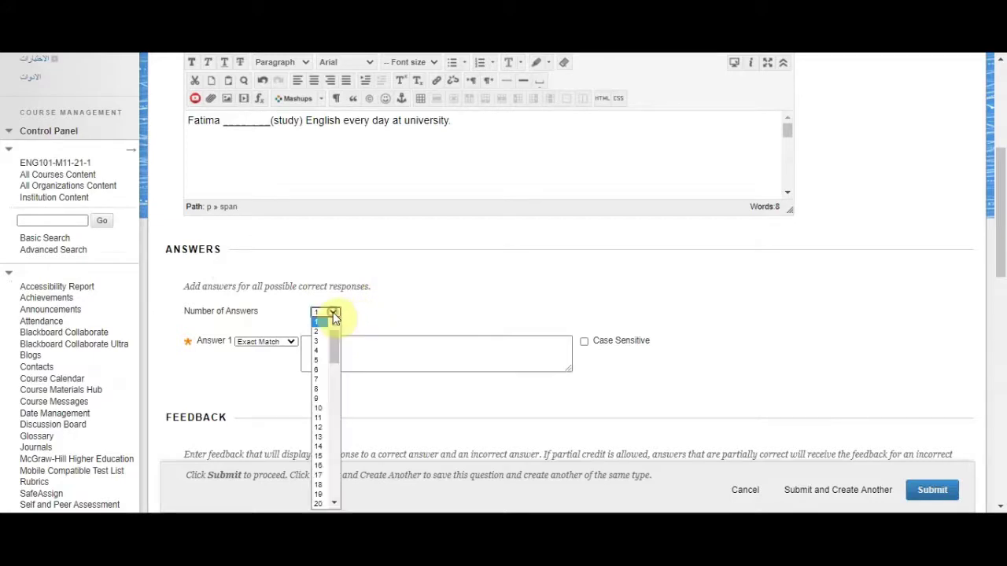
pyautogui.moveTo(335, 348); pyautogui.dragTo(337, 318)
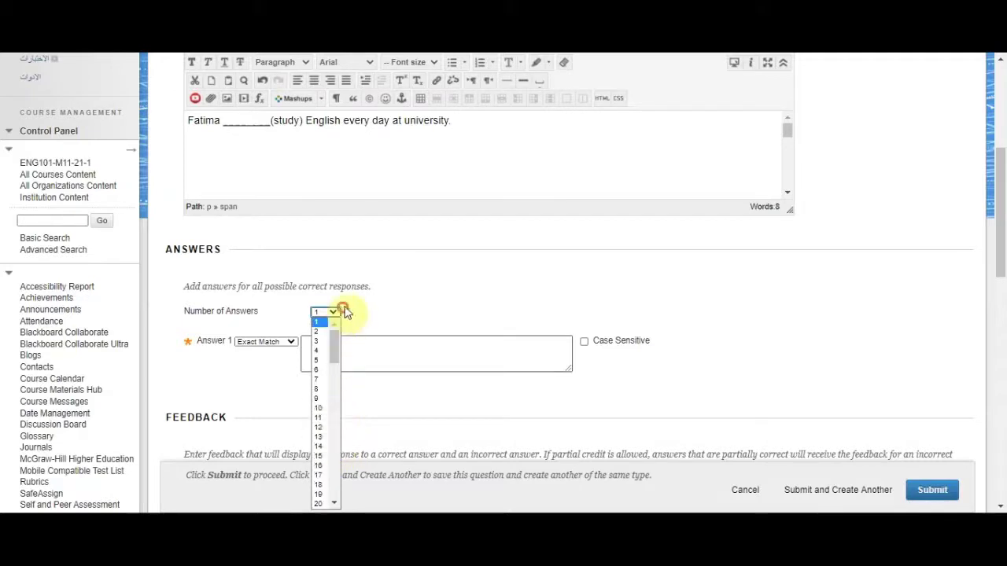
pyautogui.click(410, 290)
pyautogui.click(371, 350)
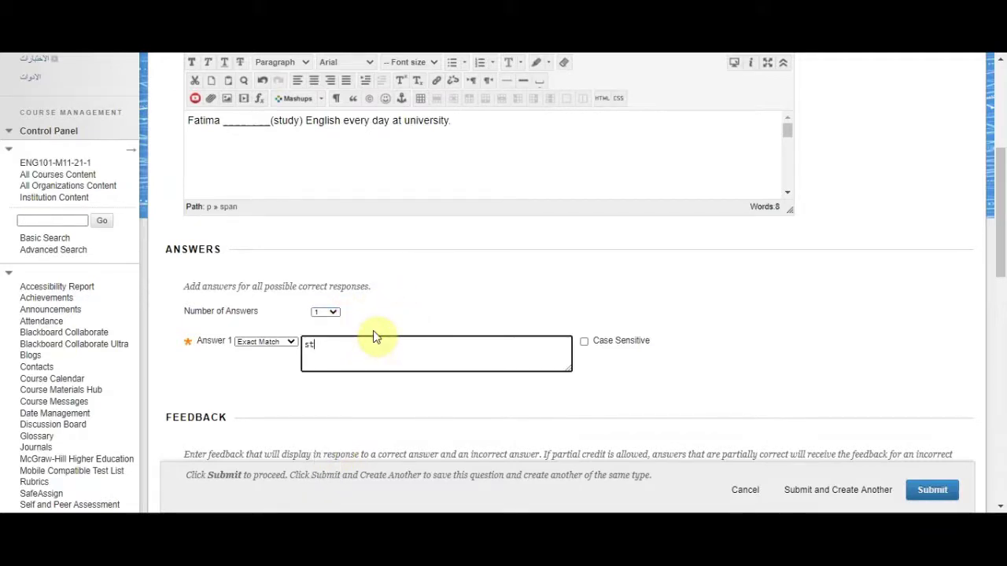
pyautogui.click(287, 344)
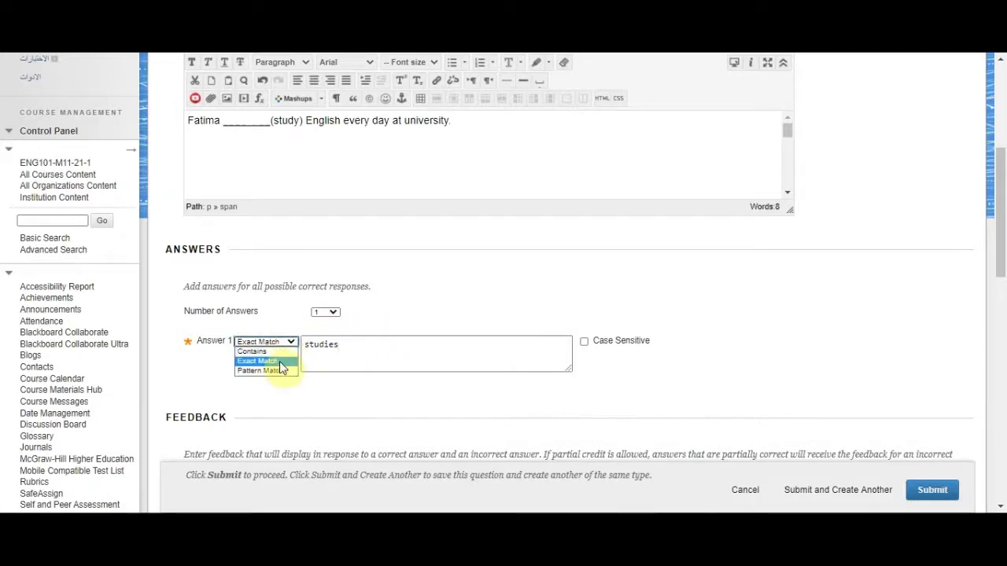
pyautogui.click(348, 348)
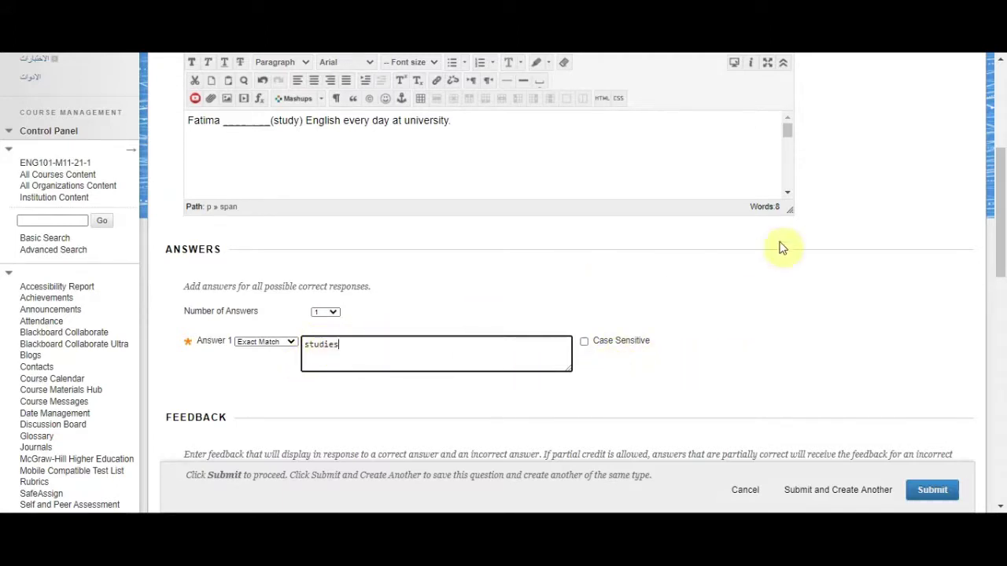
pyautogui.click(757, 307)
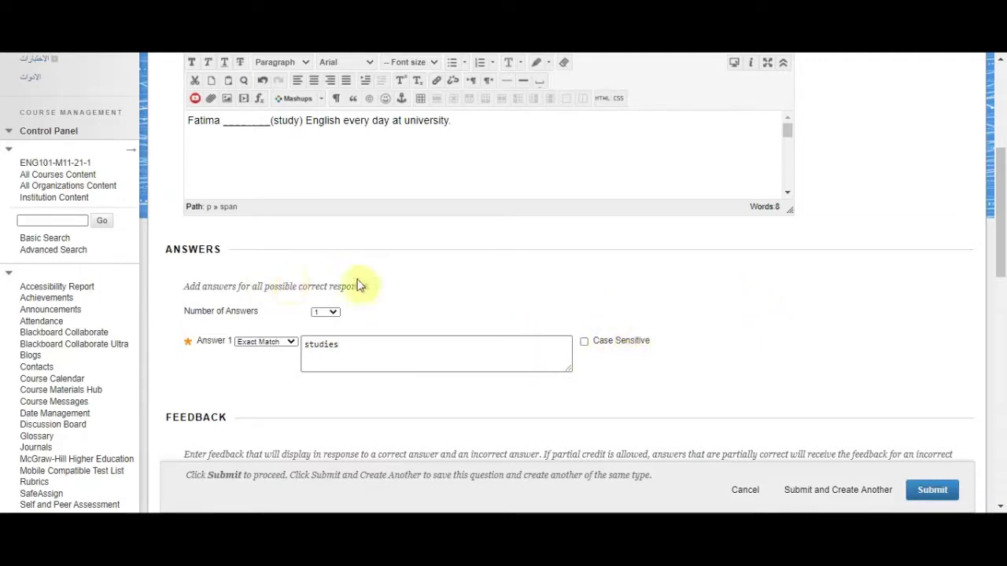
# - Look through the correct and incorrect response feedback fields and the Categories and Keywords section of the question
pyautogui.scroll(-2, 489, 274)
pyautogui.scroll(2, 492, 272)
pyautogui.scroll(-2, 703, 354)
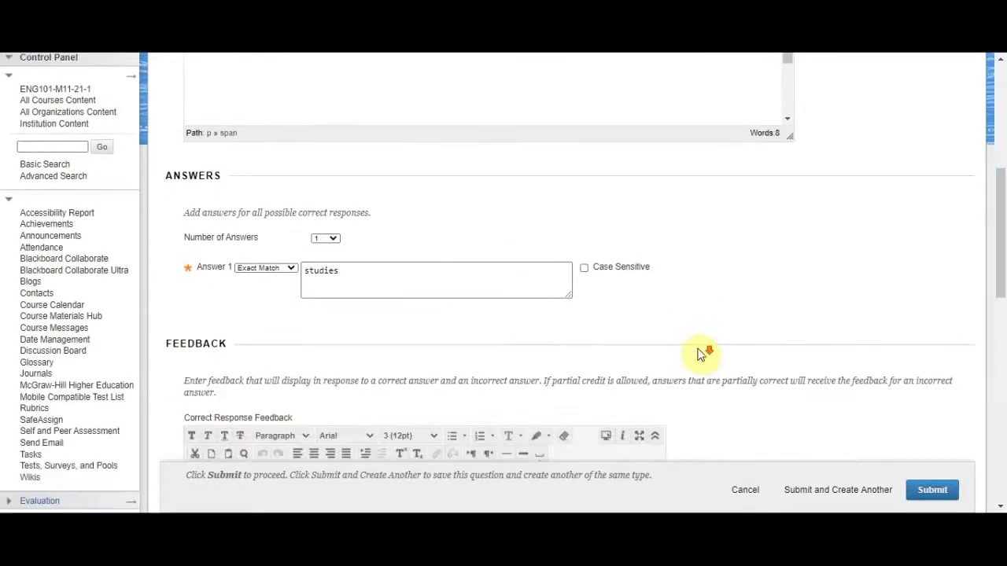
pyautogui.scroll(-6, 695, 176)
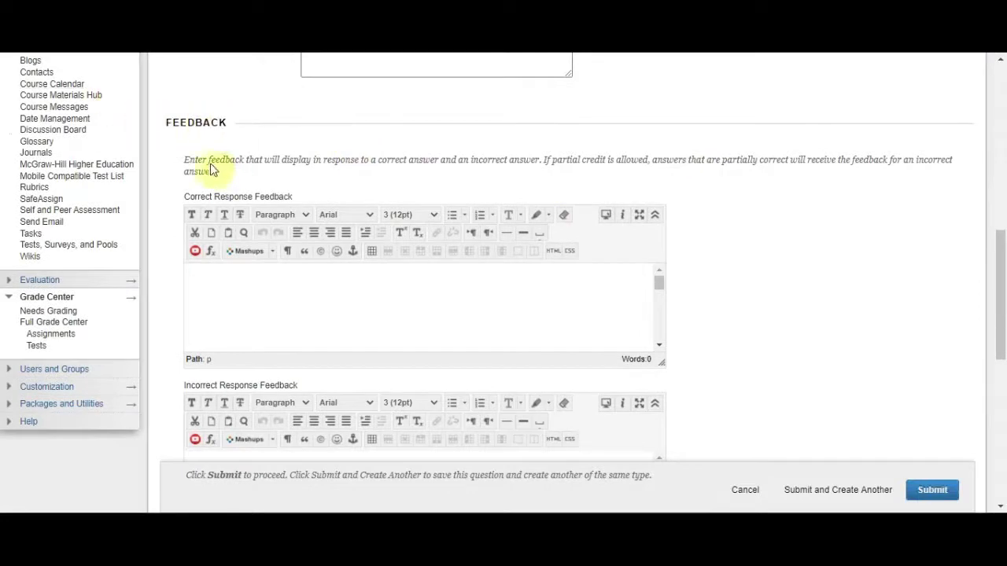
pyautogui.scroll(-2, 252, 154)
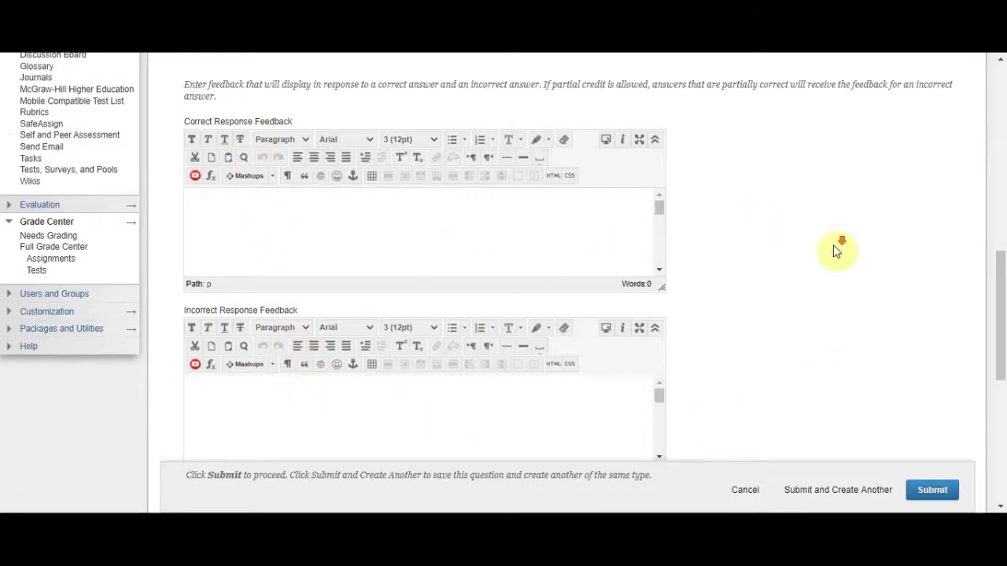
pyautogui.scroll(-1, 841, 240)
pyautogui.scroll(-1, 798, 227)
pyautogui.scroll(-2, 793, 225)
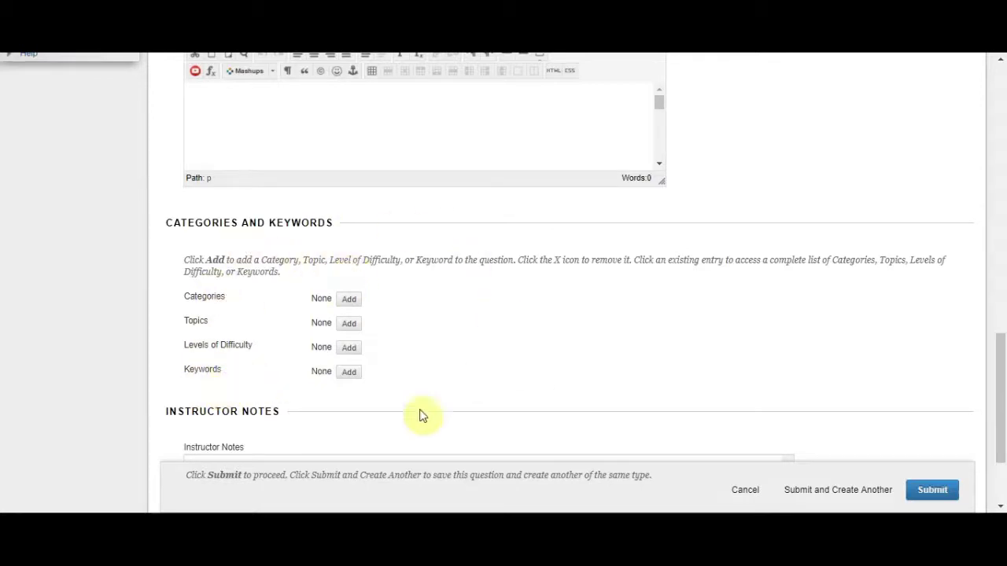
# - Assign the existing category "FillinBlank" to the question, submit it and create another question of the same type
pyautogui.click(346, 300)
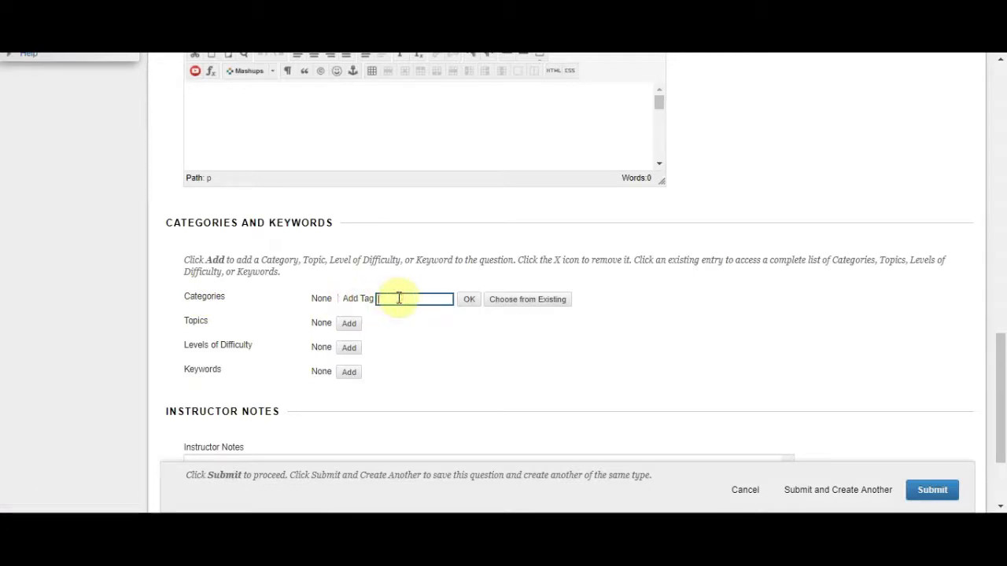
pyautogui.click(511, 302)
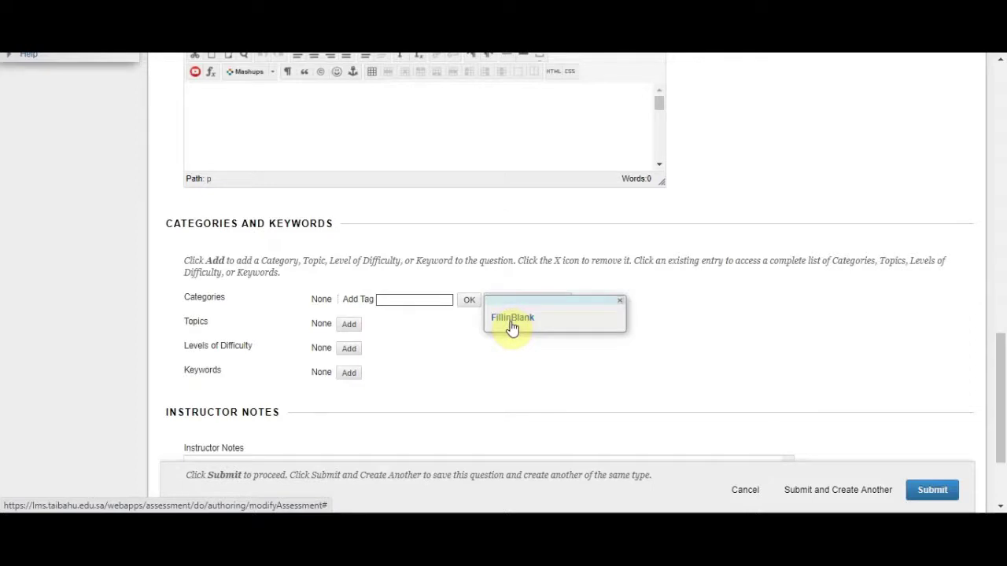
pyautogui.click(511, 322)
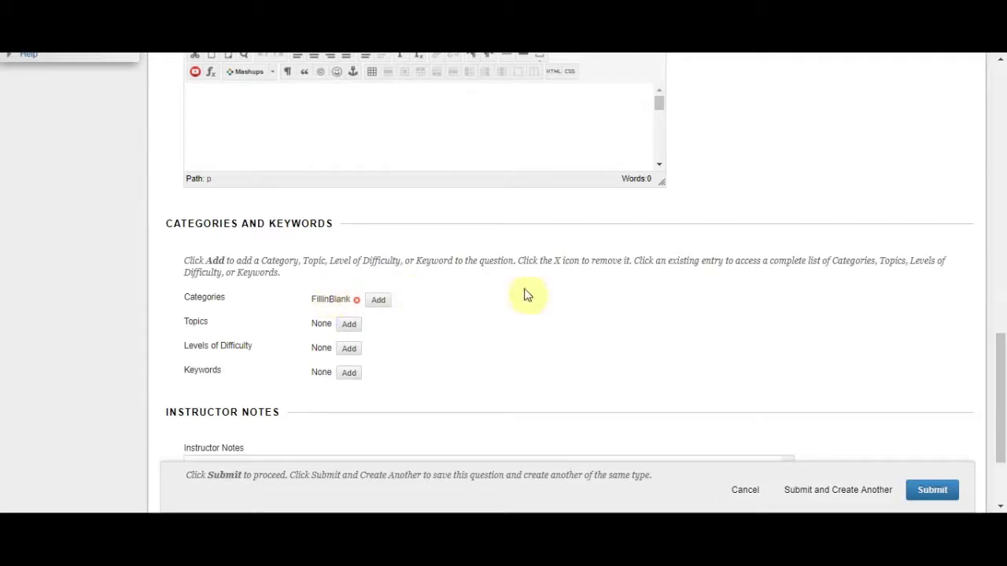
pyautogui.scroll(-1, 583, 320)
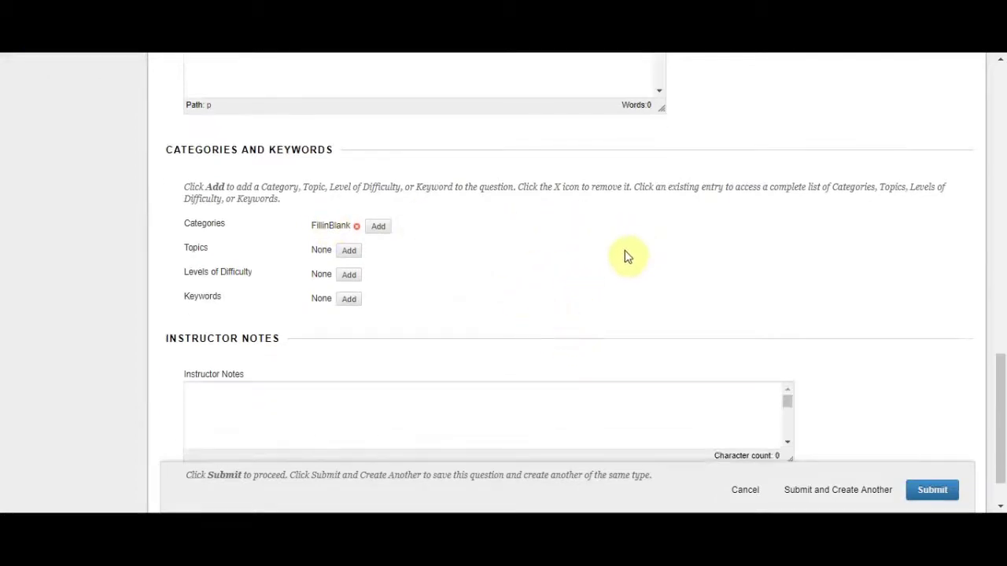
pyautogui.scroll(-1, 407, 258)
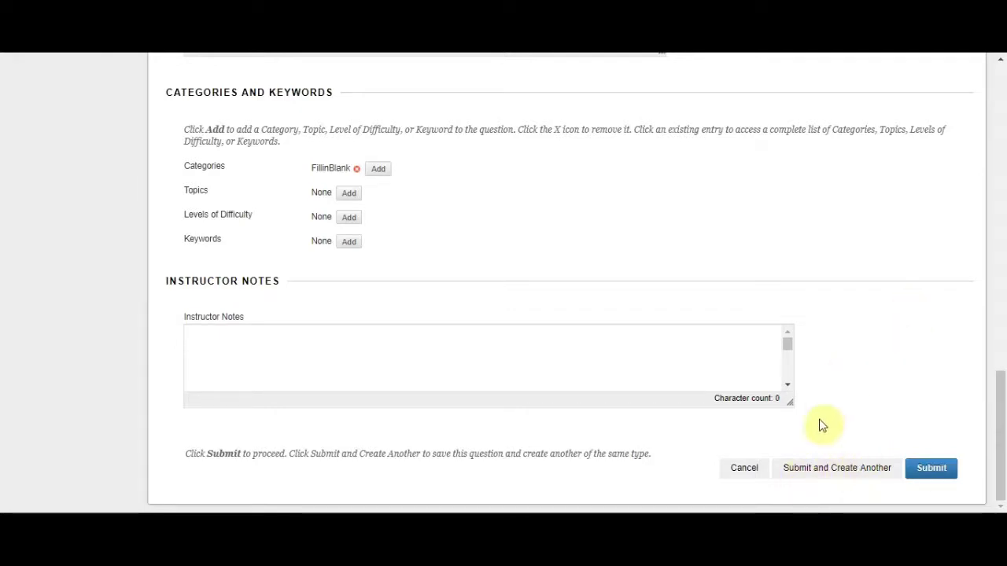
pyautogui.click(819, 472)
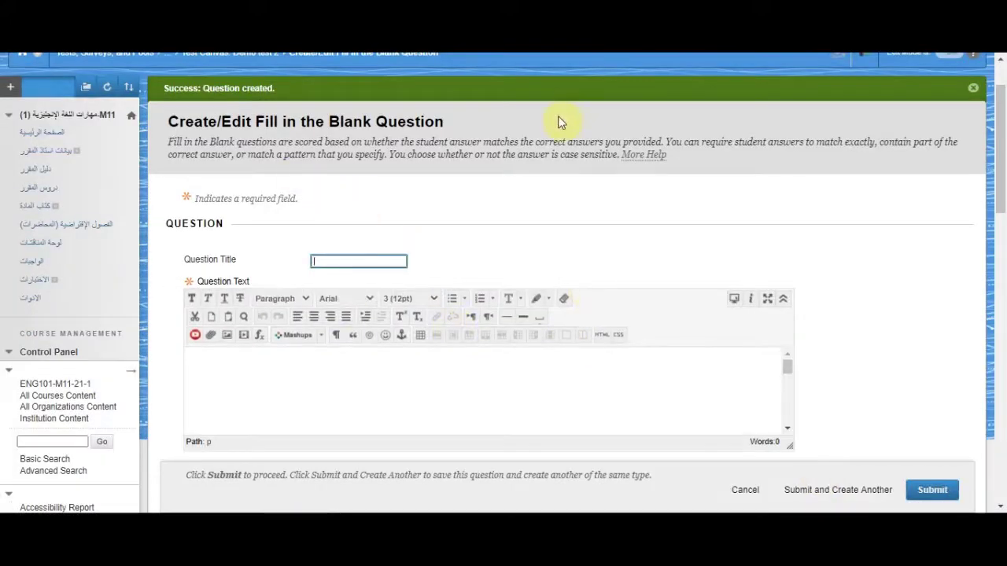
# - Switch to the Word document and copy the sentence containing "travel (travel) abroad every year."
pyautogui.hotkey('alt', 'Tab')
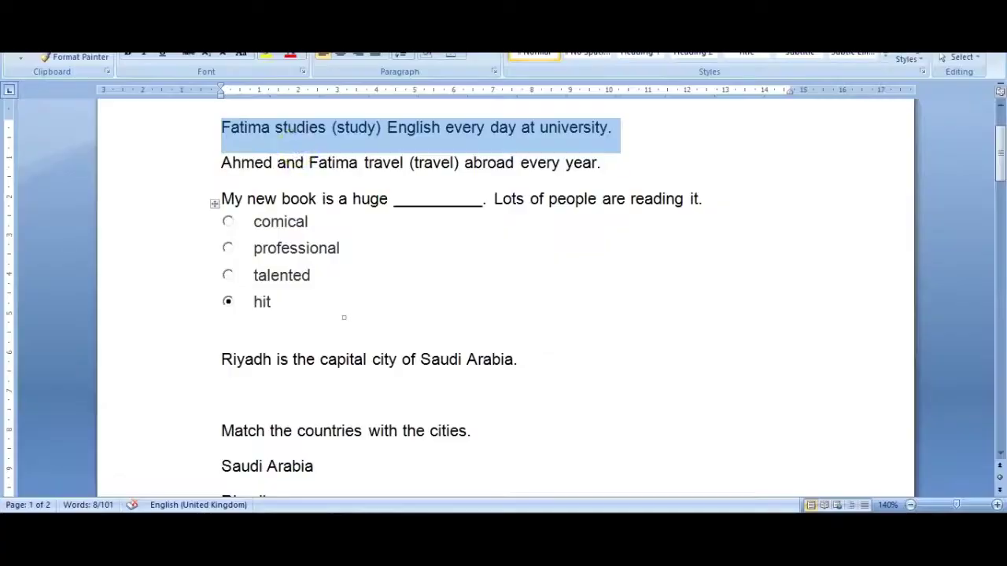
pyautogui.click(634, 164)
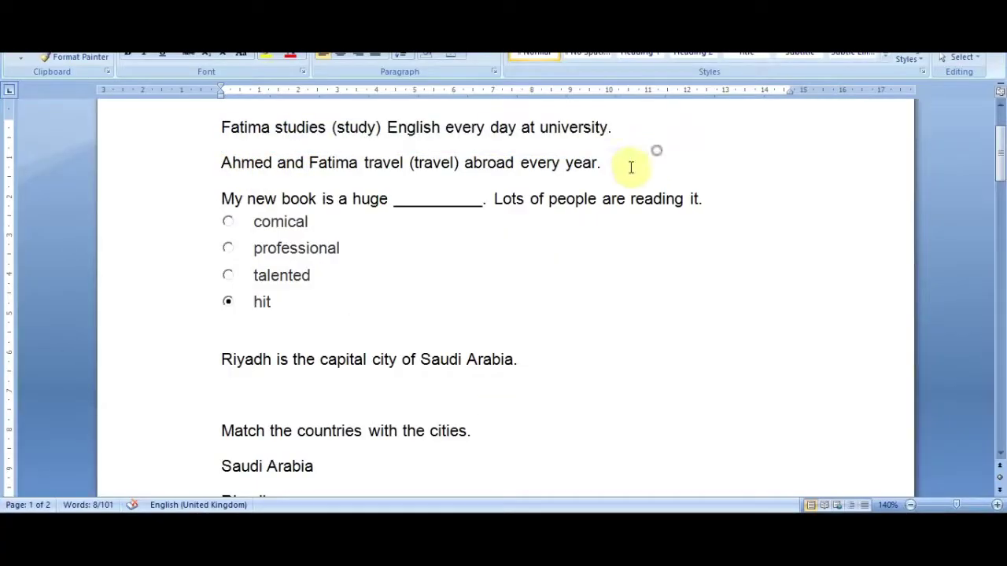
pyautogui.tripleClick(259, 163)
pyautogui.doubleClick(259, 163)
pyautogui.click(259, 163)
pyautogui.tripleClick(259, 163)
pyautogui.hotkey('ctrl', 'c')
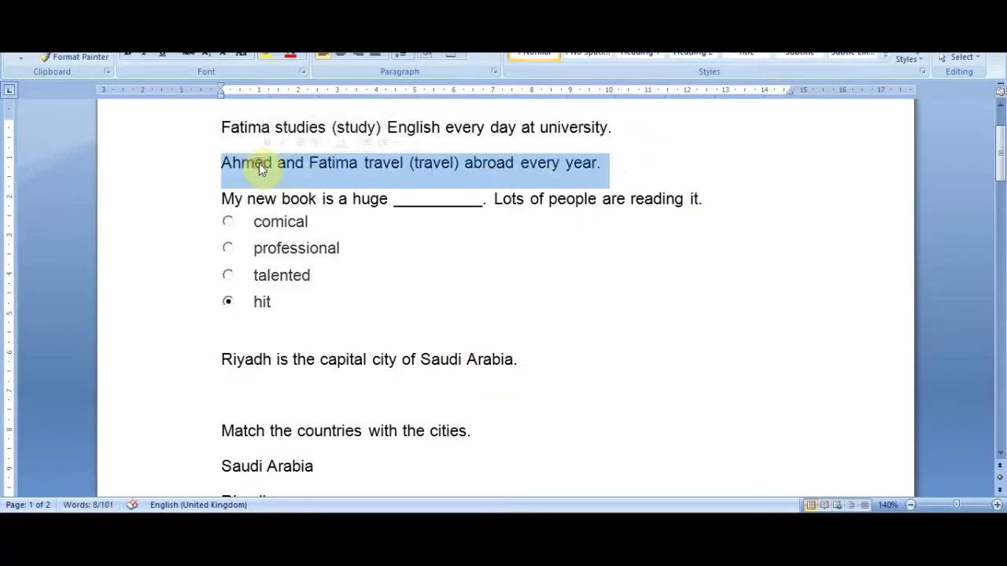
# - Back in Blackboard, paste the copied sentence as the question text and replace the first "travel" with a blank of underscores "_____"
pyautogui.hotkey('alt', 'Tab')
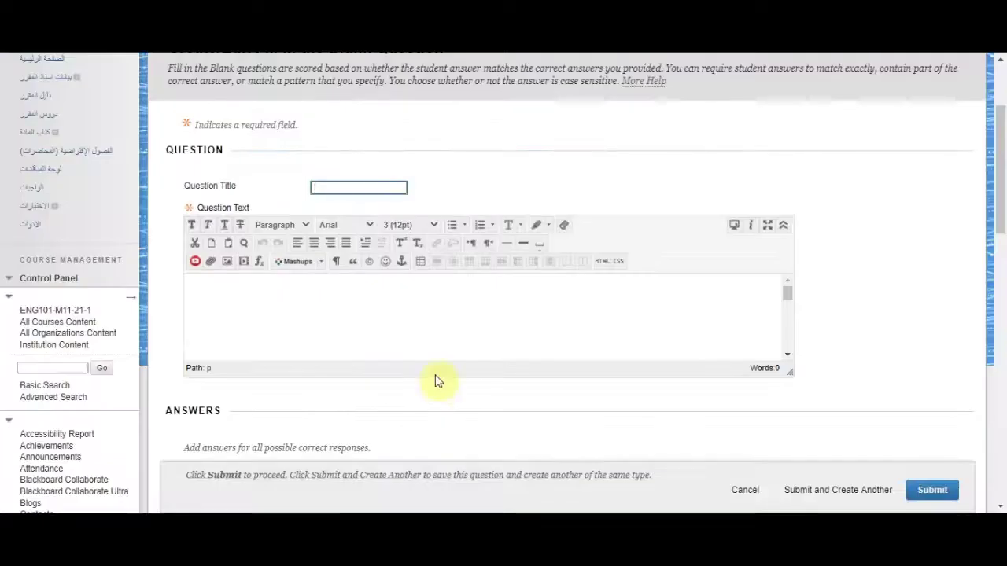
pyautogui.click(428, 318)
pyautogui.hotkey('ctrl', 'v')
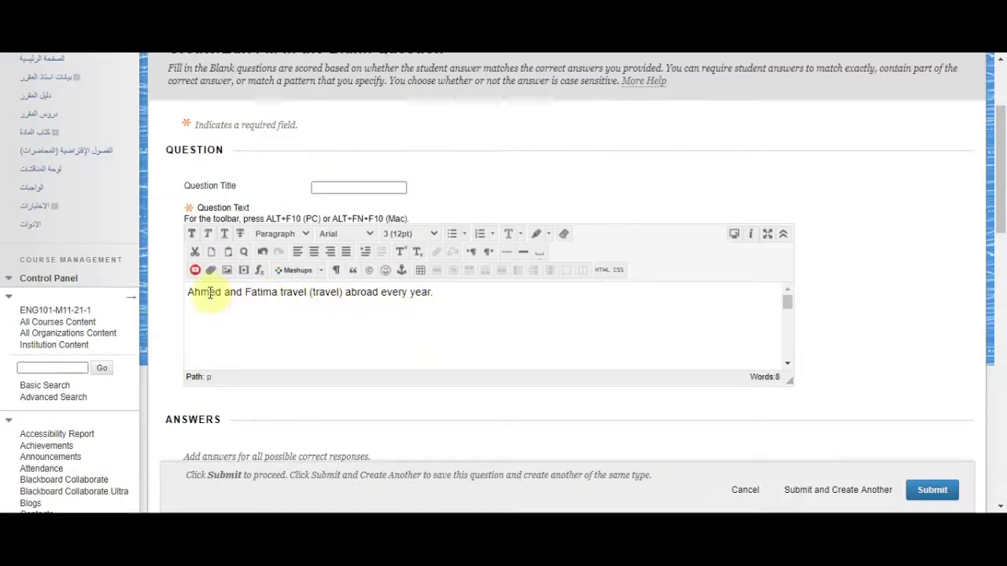
pyautogui.doubleClick(295, 292)
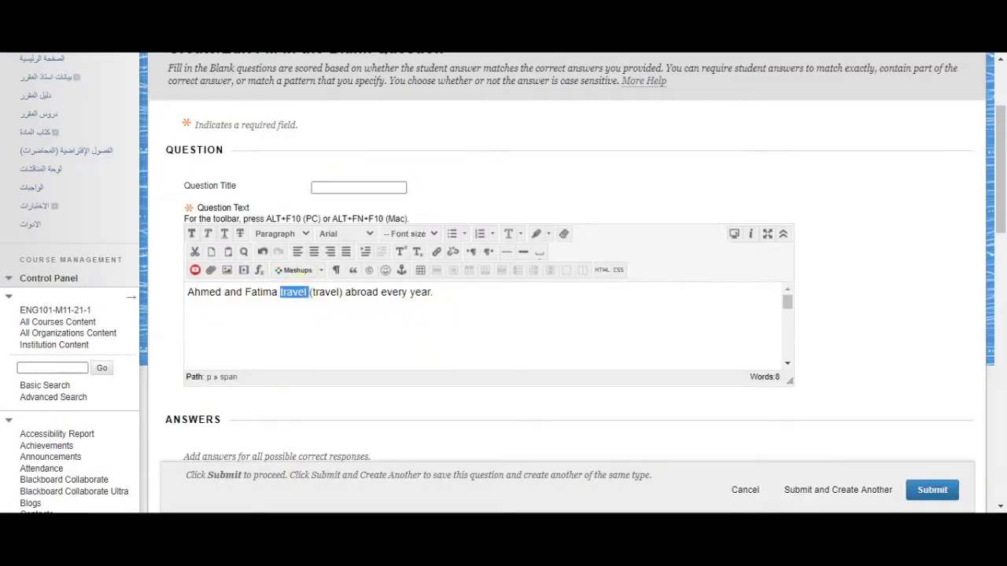
pyautogui.hotkey('alt', 'Tab')
pyautogui.write('_____')
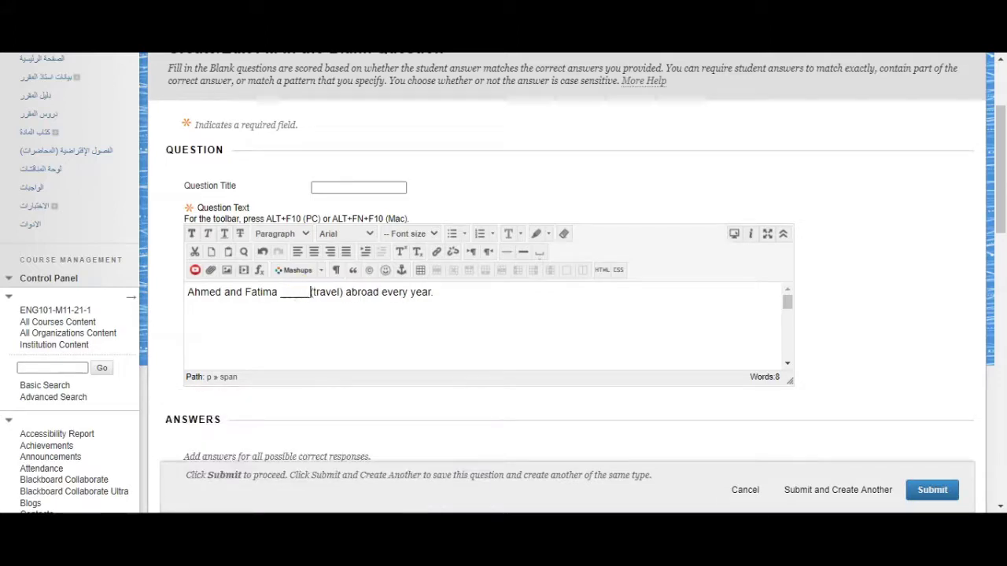
pyautogui.hotkey('alt', 'Tab')
# - Enter "travel" as Answer 1, keeping one answer with the Exact Match type
pyautogui.scroll(-3, 382, 276)
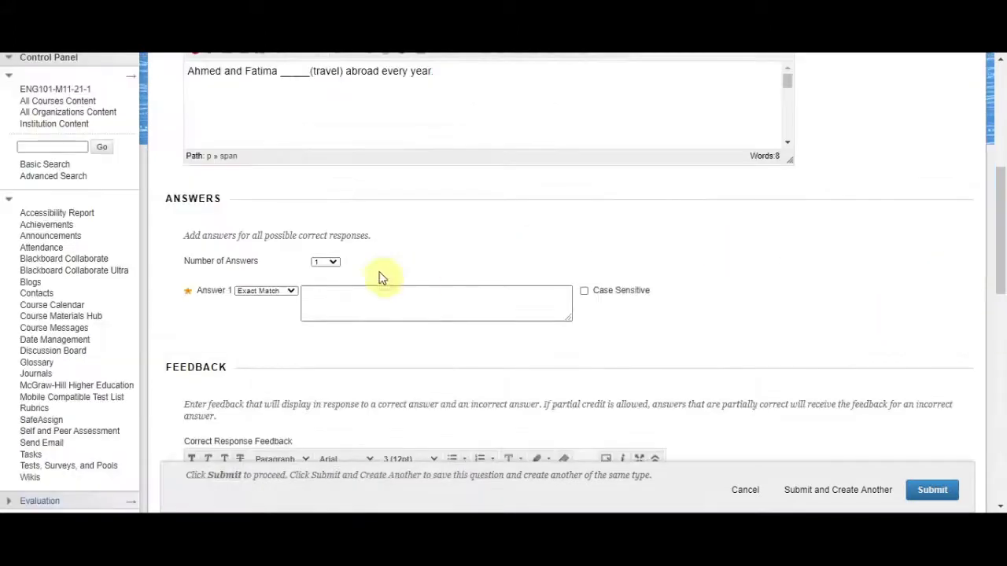
pyautogui.click(326, 291)
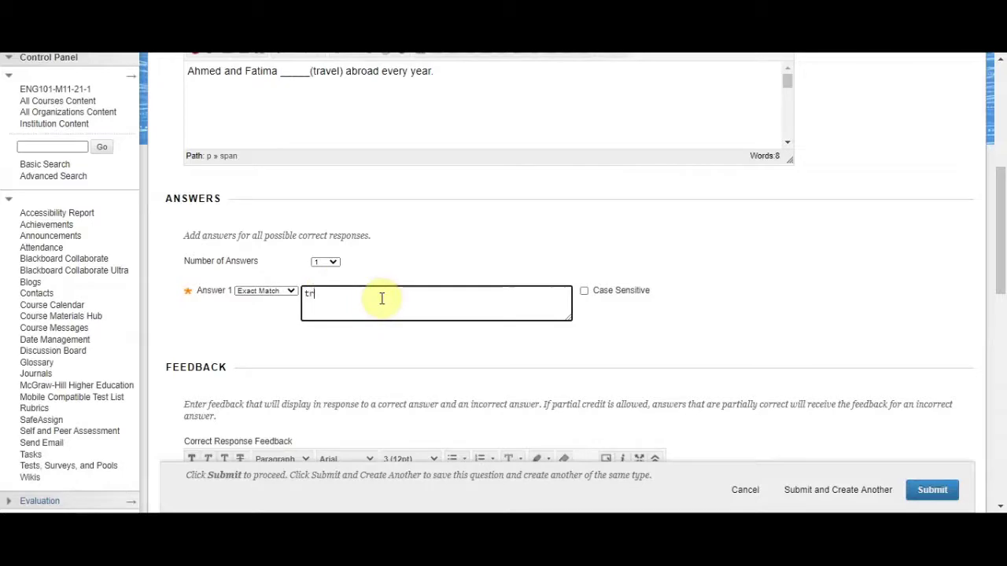
pyautogui.click(708, 291)
# - Assign the existing category "FillinBlank" to the second question and submit it to return to the test canvas
pyautogui.scroll(-2, 740, 267)
pyautogui.scroll(-4, 762, 257)
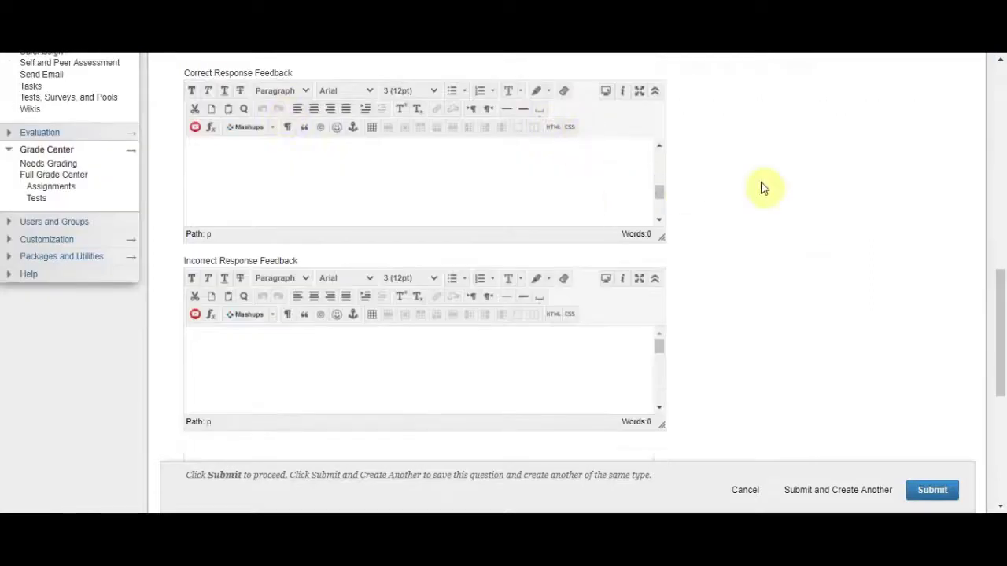
pyautogui.scroll(-4, 759, 186)
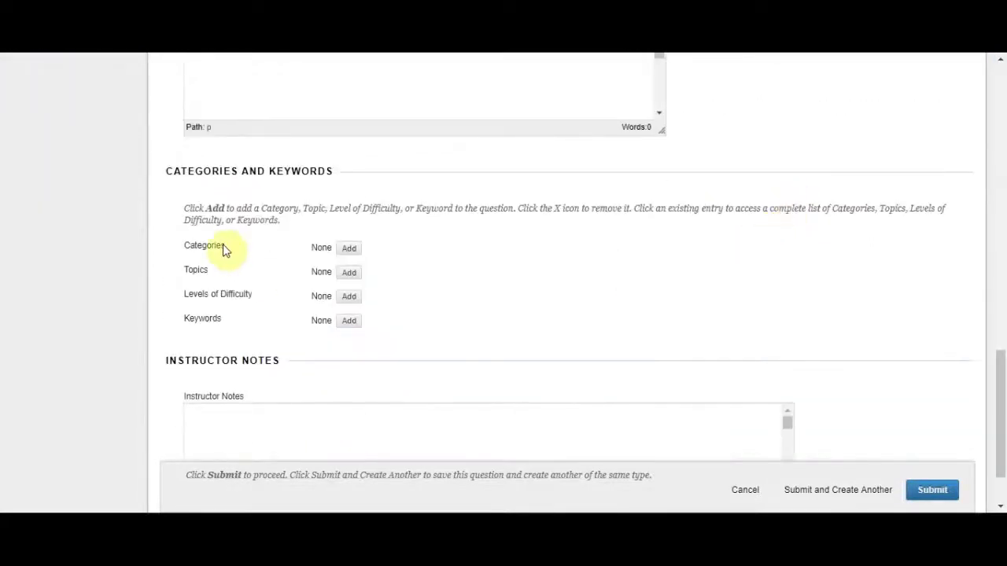
pyautogui.click(349, 248)
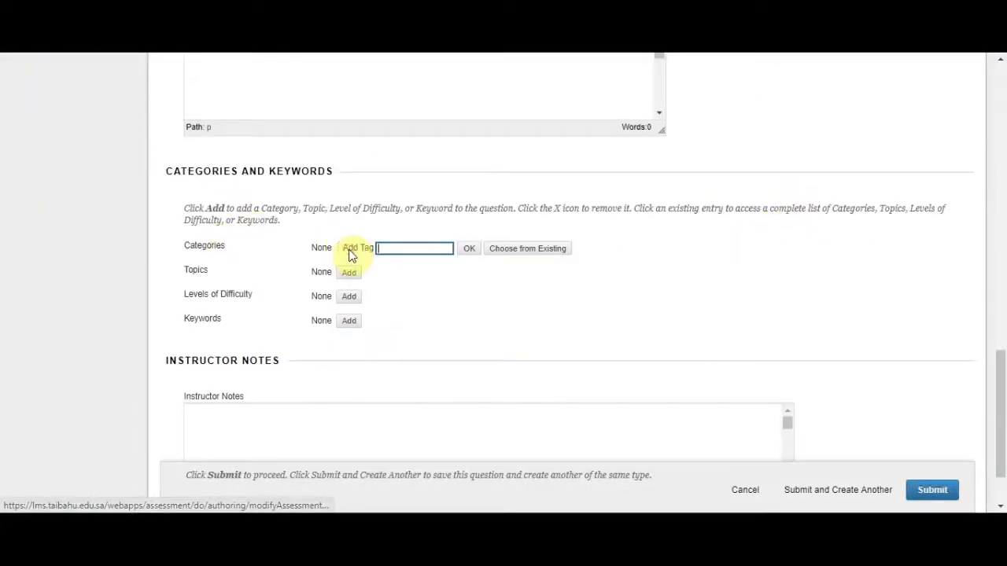
pyautogui.click(517, 255)
pyautogui.click(512, 265)
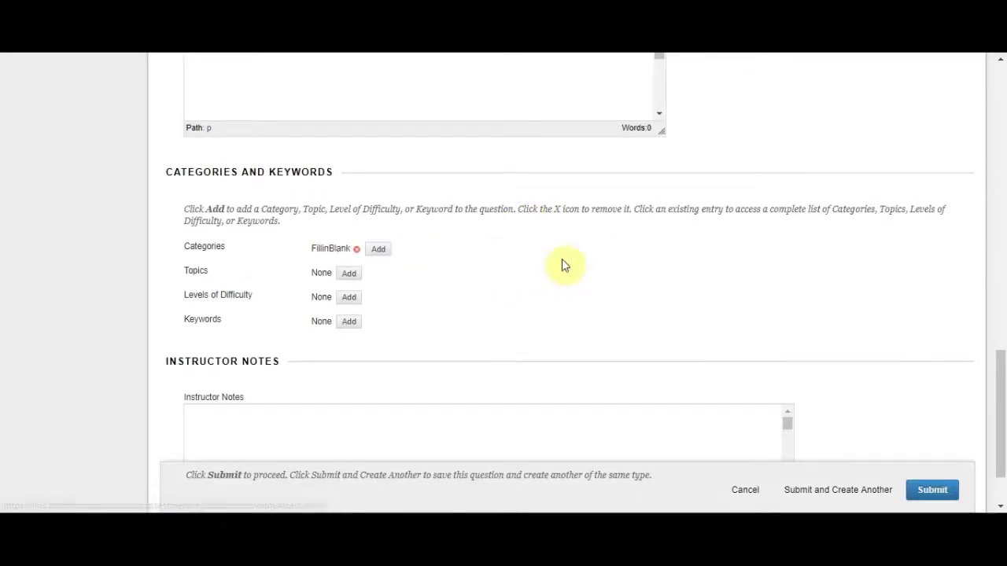
pyautogui.scroll(-1, 896, 234)
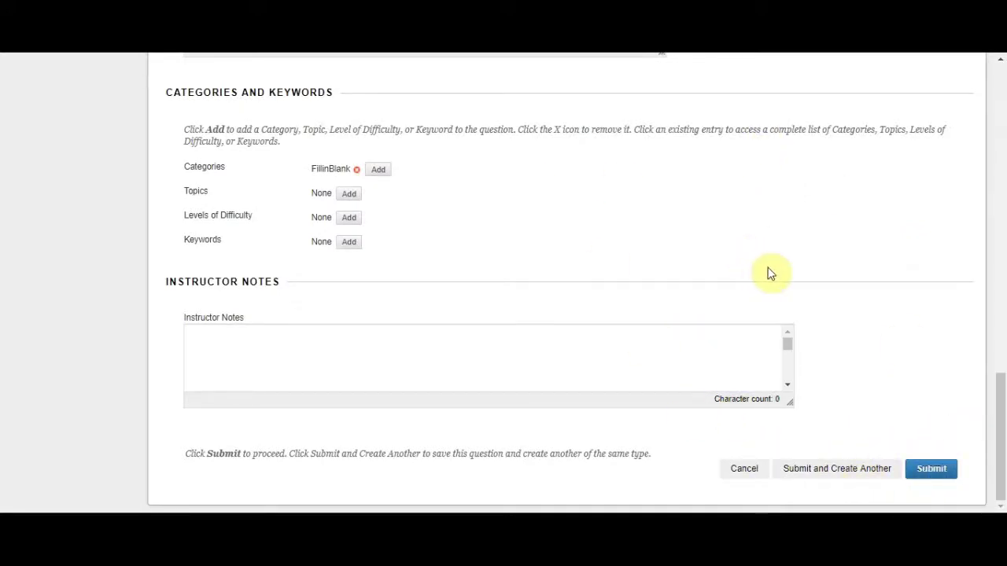
pyautogui.click(934, 470)
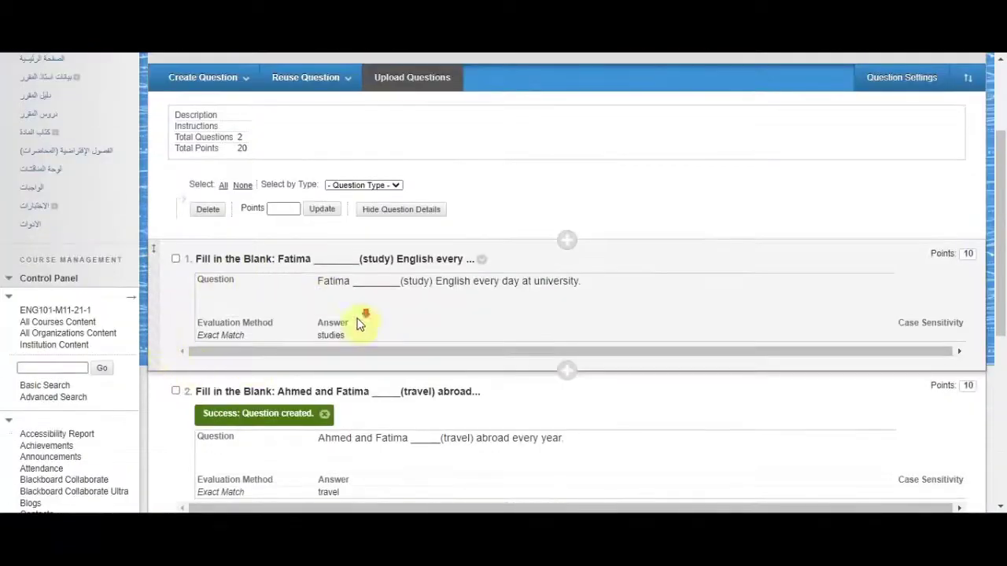
# - Review the two Fill in the Blank questions on the test canvas and start creating a Matching question
pyautogui.scroll(-3, 353, 365)
pyautogui.scroll(3, 326, 375)
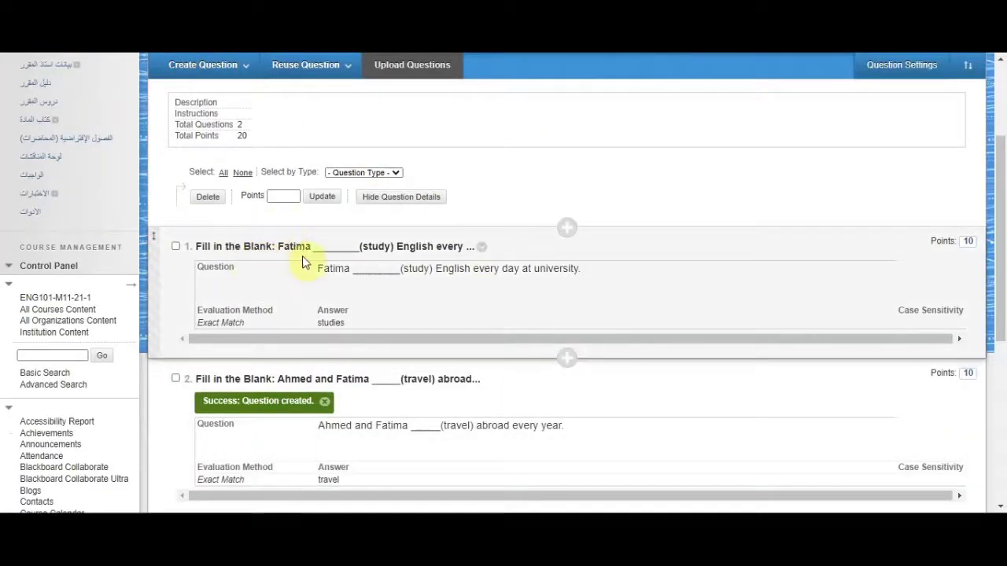
pyautogui.scroll(1, 439, 402)
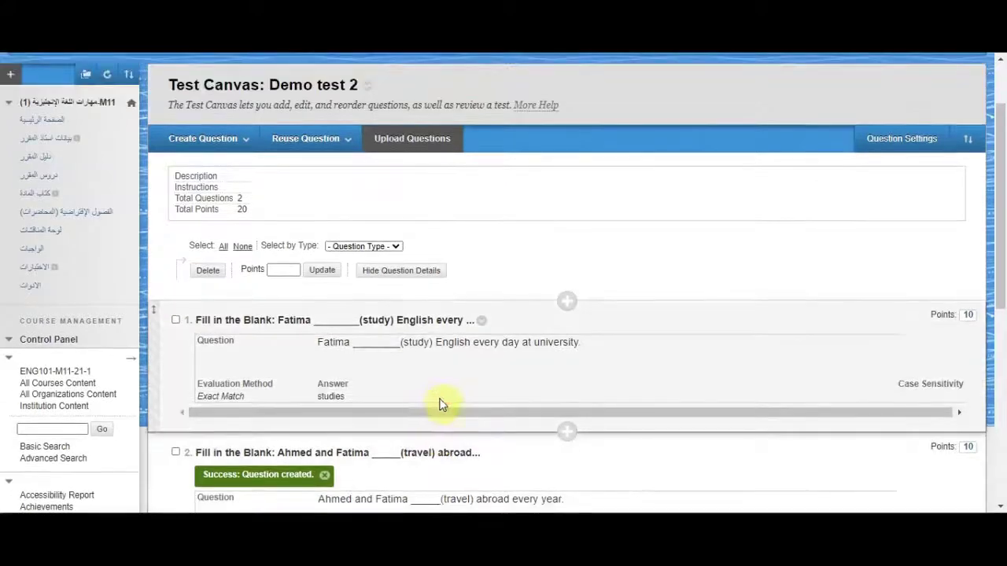
pyautogui.click(203, 138)
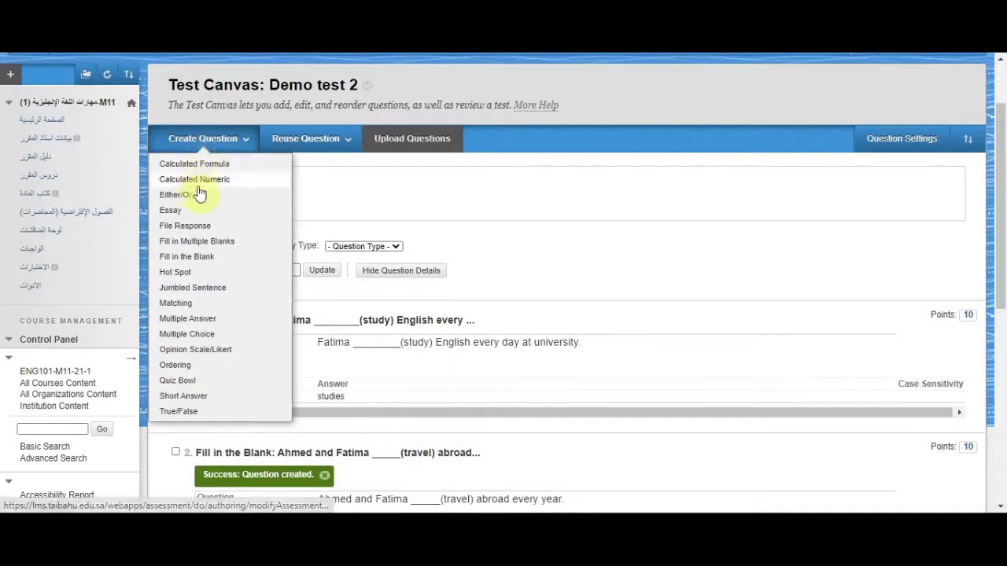
pyautogui.click(177, 303)
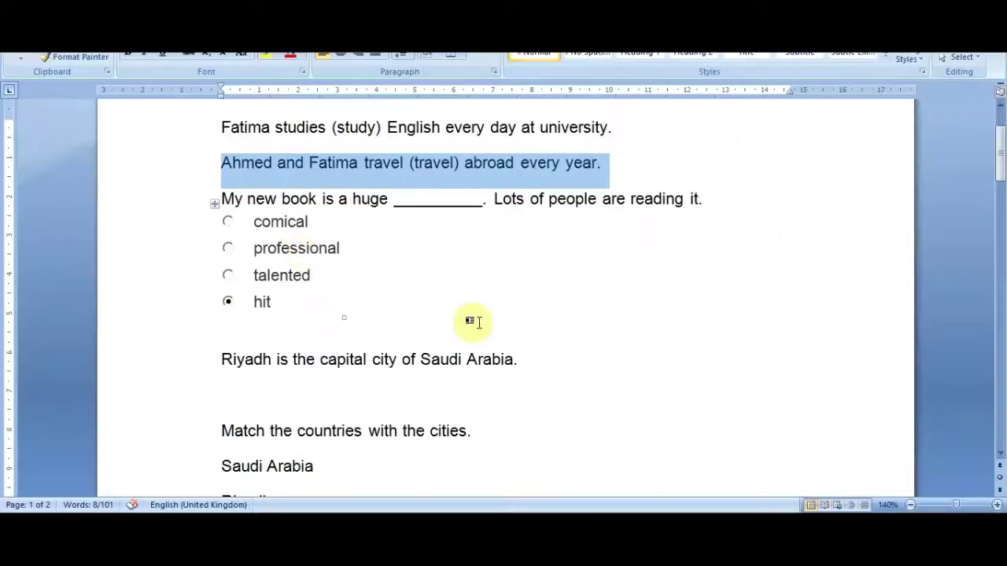
# - Copy "Match the countries with the cities." from the Word document and paste it as the Matching question's text in Blackboard
pyautogui.scroll(1, 472, 326)
pyautogui.scroll(-2, 470, 346)
pyautogui.moveTo(472, 383); pyautogui.dragTo(213, 386)
pyautogui.hotkey('ctrl', 'c')
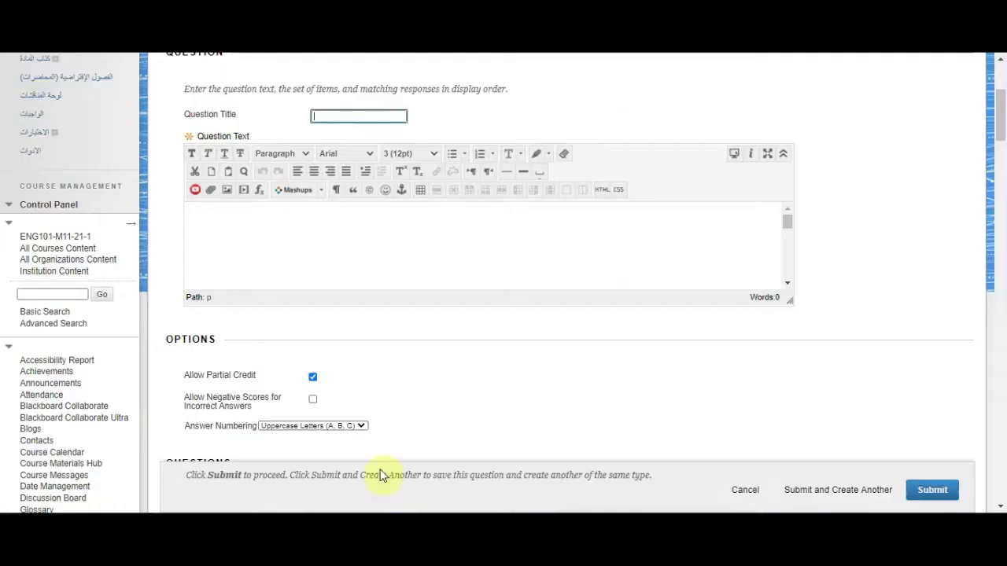
pyautogui.click(364, 234)
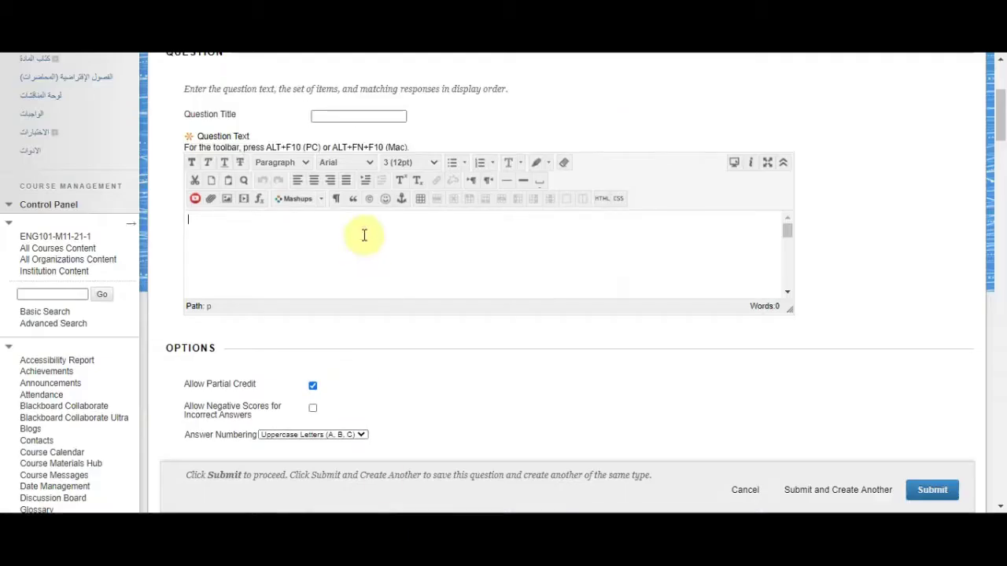
pyautogui.hotkey('ctrl', 'v')
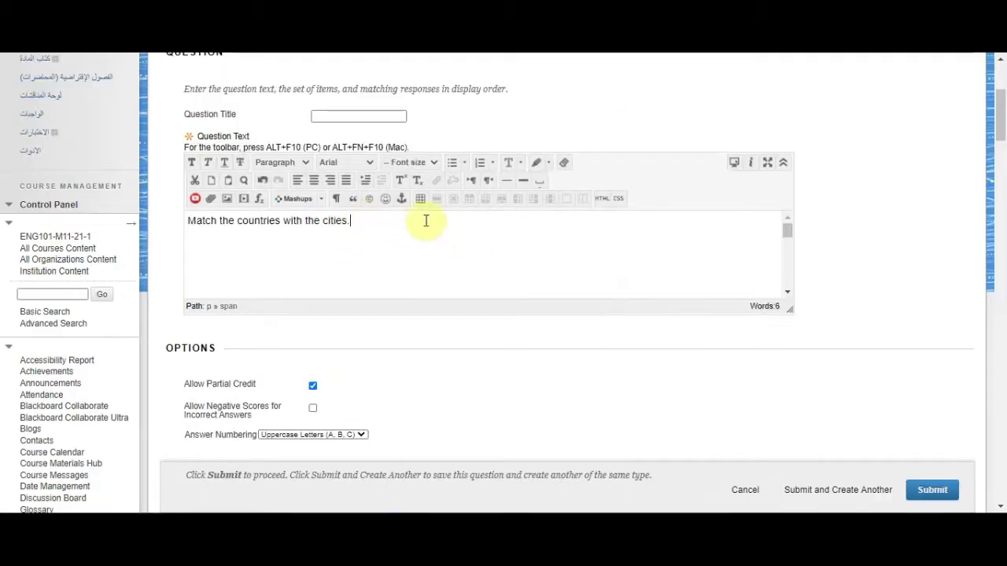
# - Turn off Allow Partial Credit for the Matching question, then turn it back on
pyautogui.scroll(-2, 836, 116)
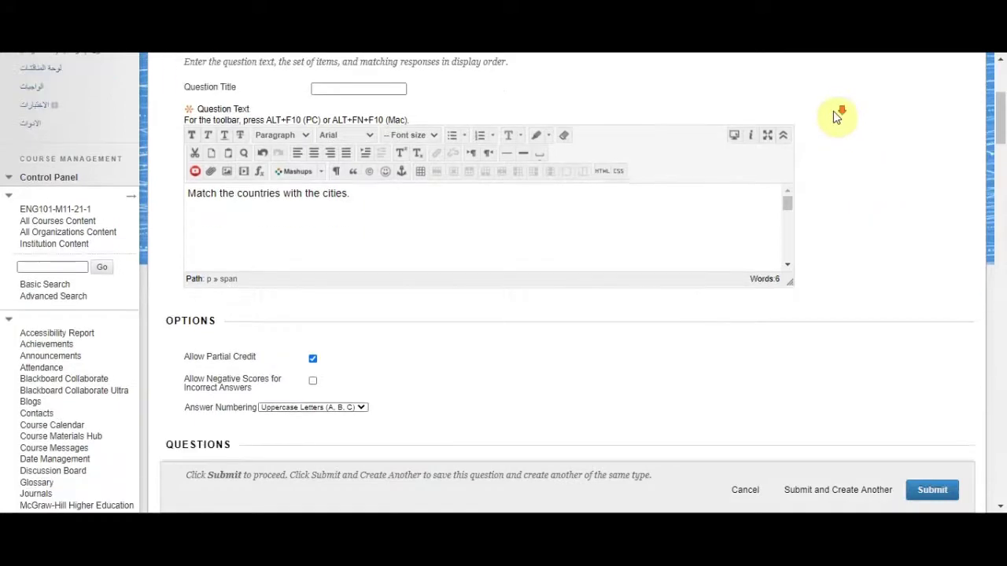
pyautogui.scroll(-2, 299, 267)
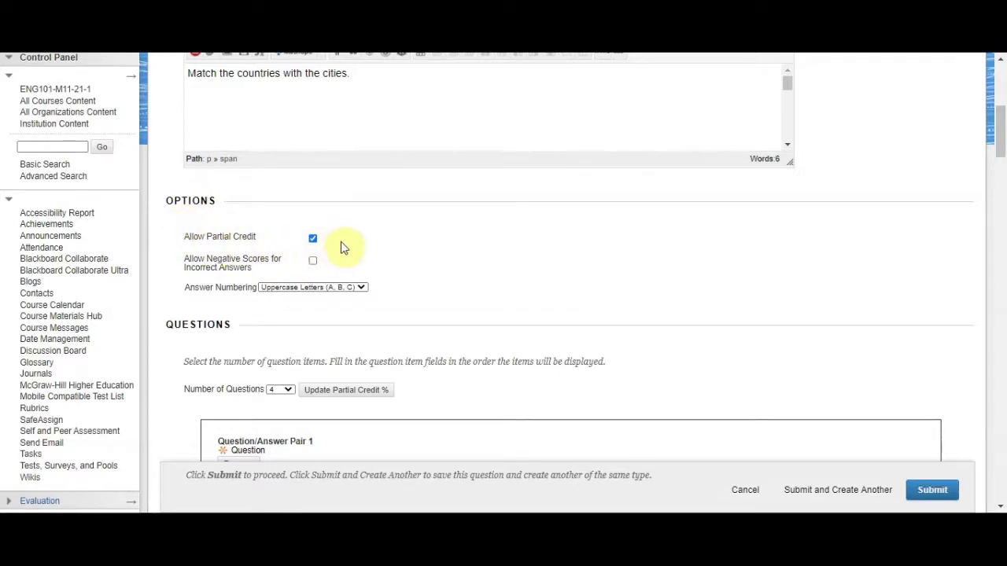
pyautogui.click(312, 238)
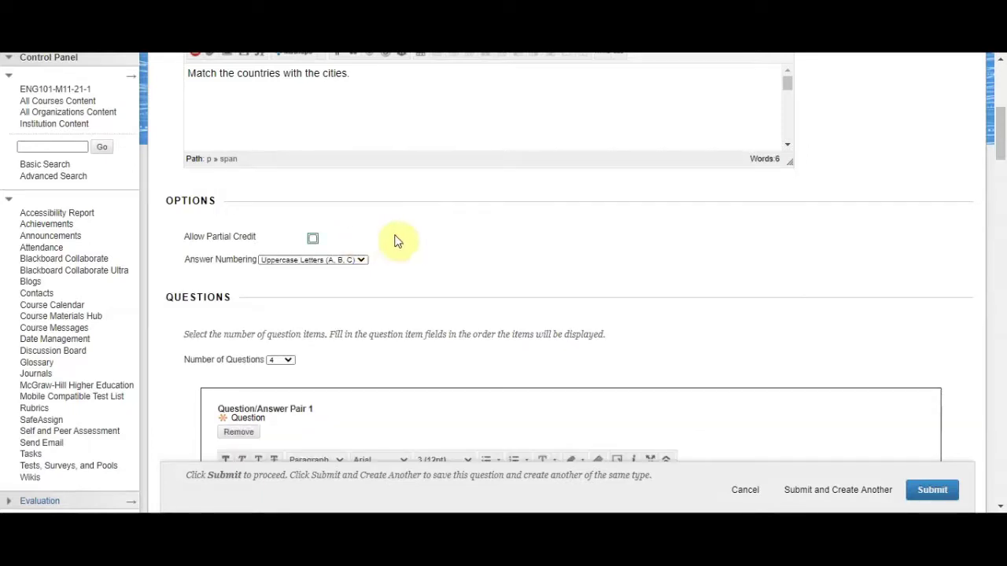
pyautogui.click(313, 239)
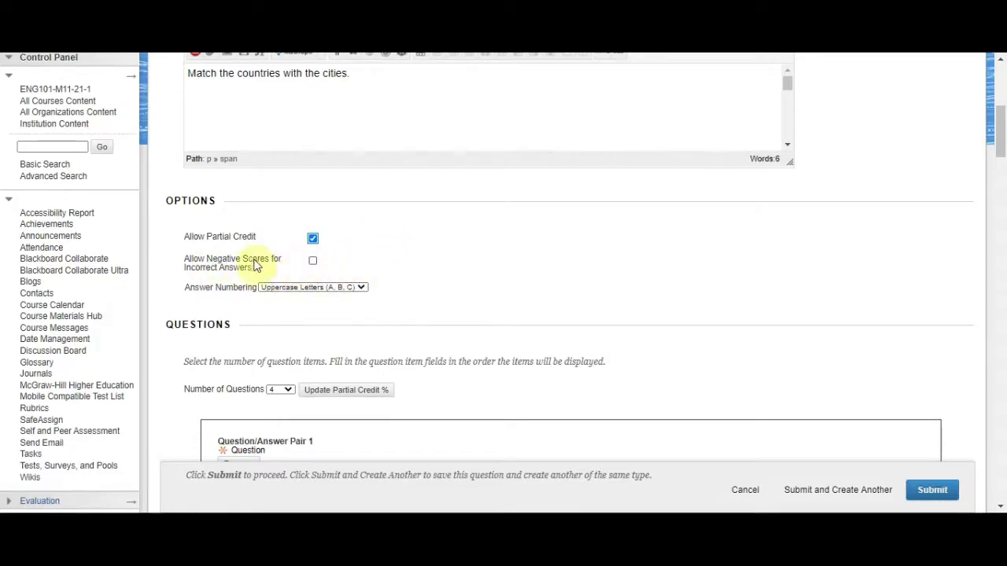
# - Review the Matching question's options, the available Number of Questions choices and the question and answer fields of its pairs
pyautogui.scroll(1, 543, 306)
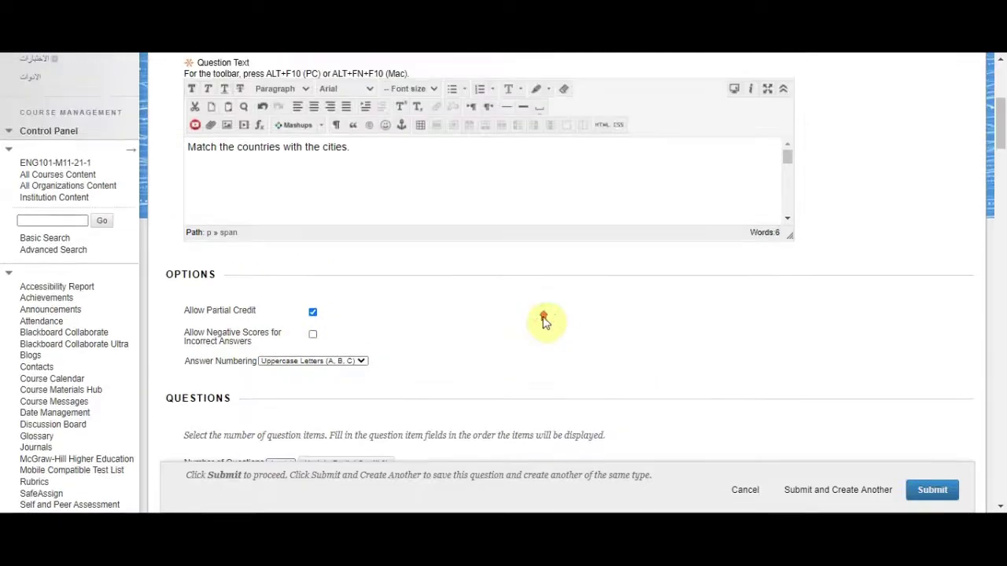
pyautogui.scroll(-3, 527, 299)
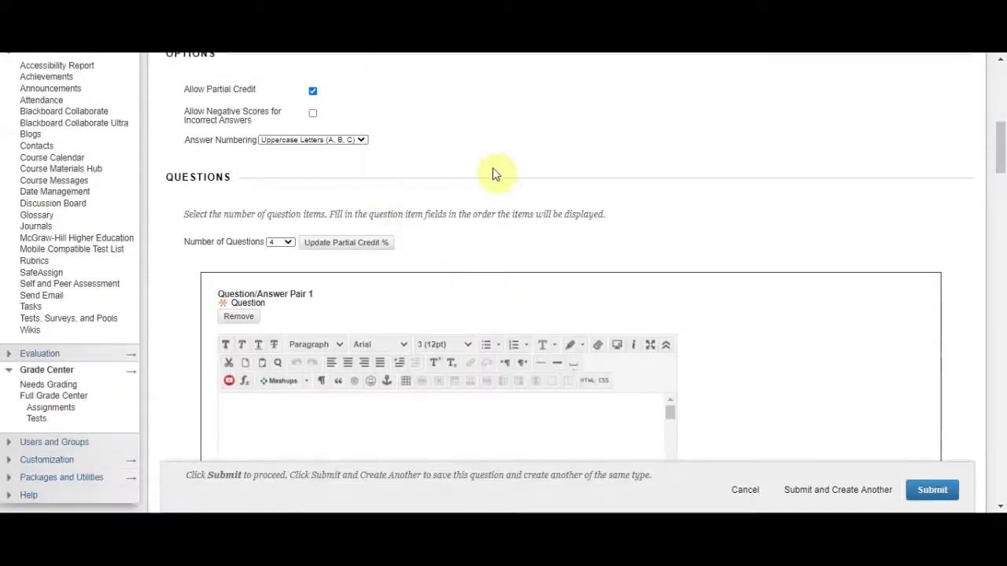
pyautogui.scroll(-2, 492, 169)
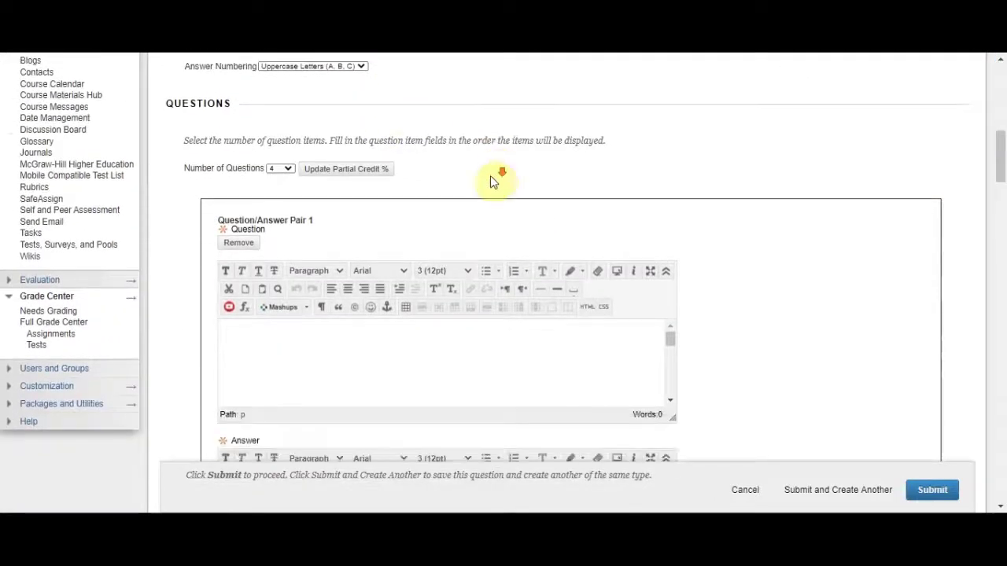
pyautogui.click(288, 169)
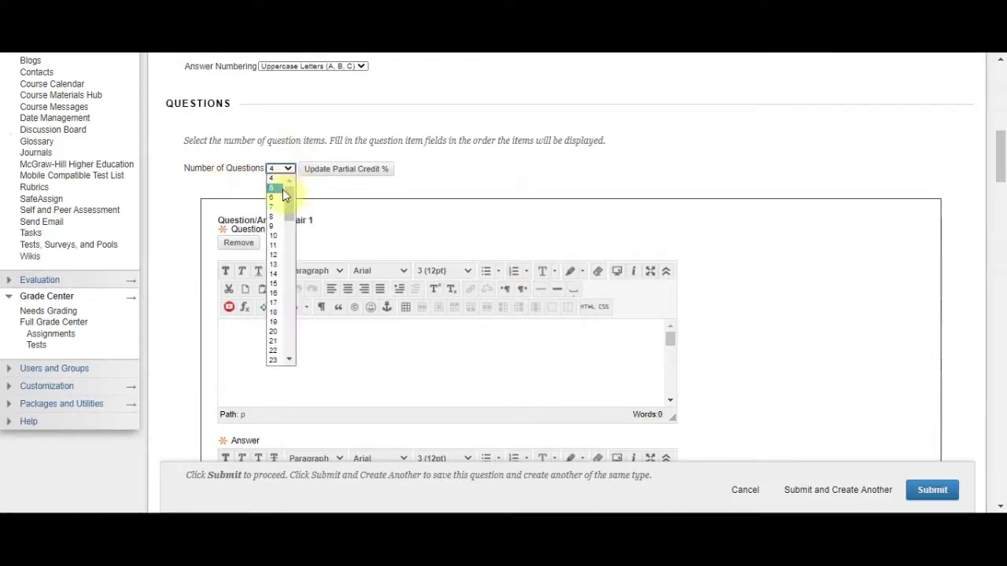
pyautogui.click(282, 169)
pyautogui.click(275, 169)
pyautogui.click(290, 180)
pyautogui.scroll(-2, 681, 102)
pyautogui.scroll(-2, 845, 122)
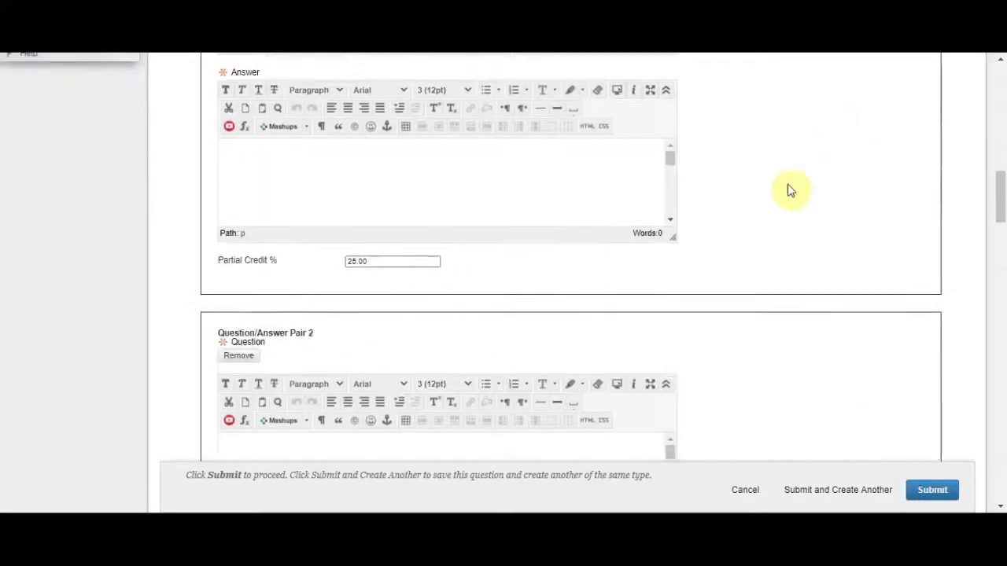
pyautogui.scroll(4, 708, 267)
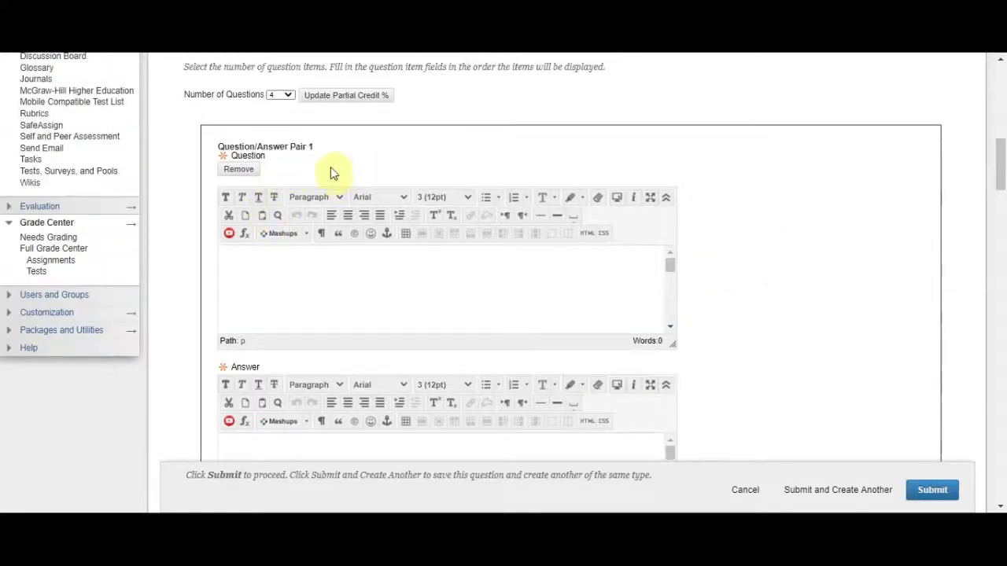
pyautogui.scroll(1, 236, 158)
pyautogui.scroll(-1, 331, 224)
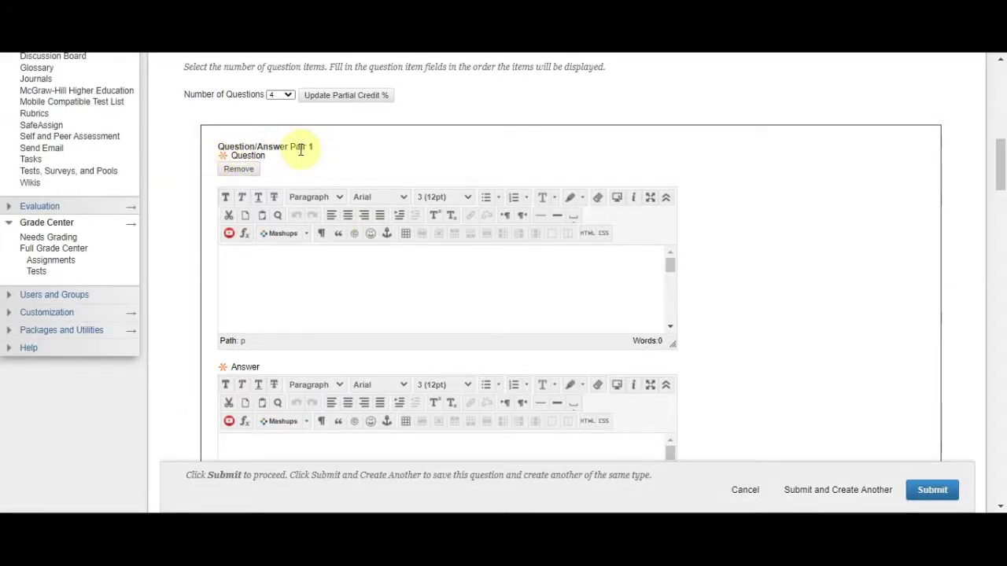
pyautogui.scroll(-1, 162, 343)
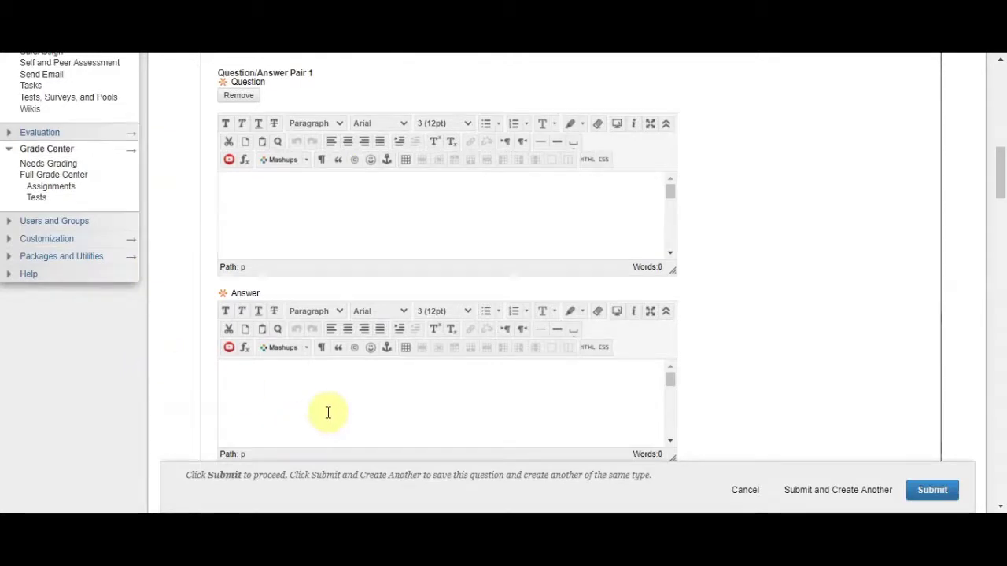
# - Fill Question/Answer Pair 1 with "Saudi Arabia" copied from the Word document as the question and "Riyadh" as the answer
pyautogui.scroll(1, 203, 397)
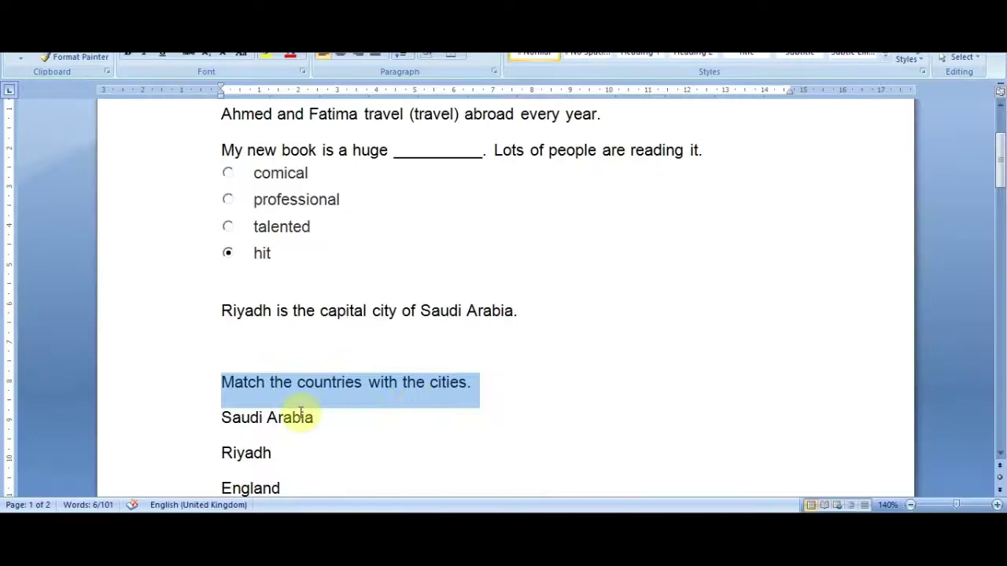
pyautogui.tripleClick(292, 417)
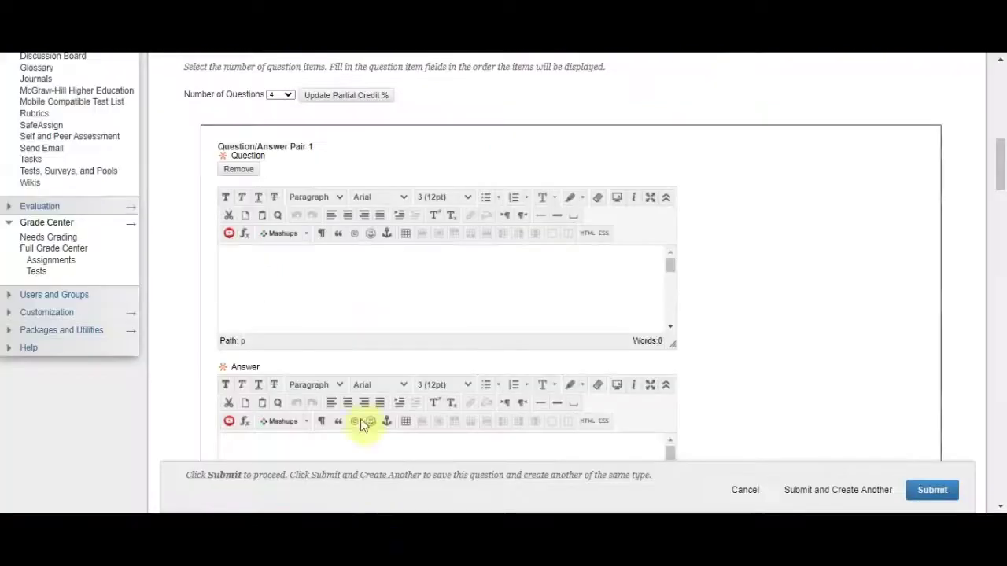
pyautogui.click(359, 286)
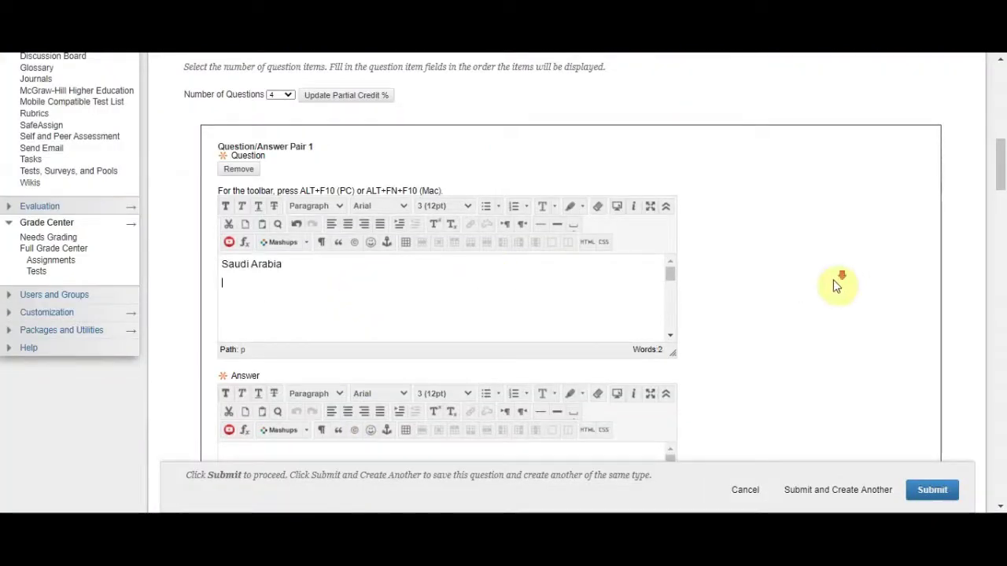
pyautogui.scroll(-1, 836, 285)
pyautogui.click(390, 393)
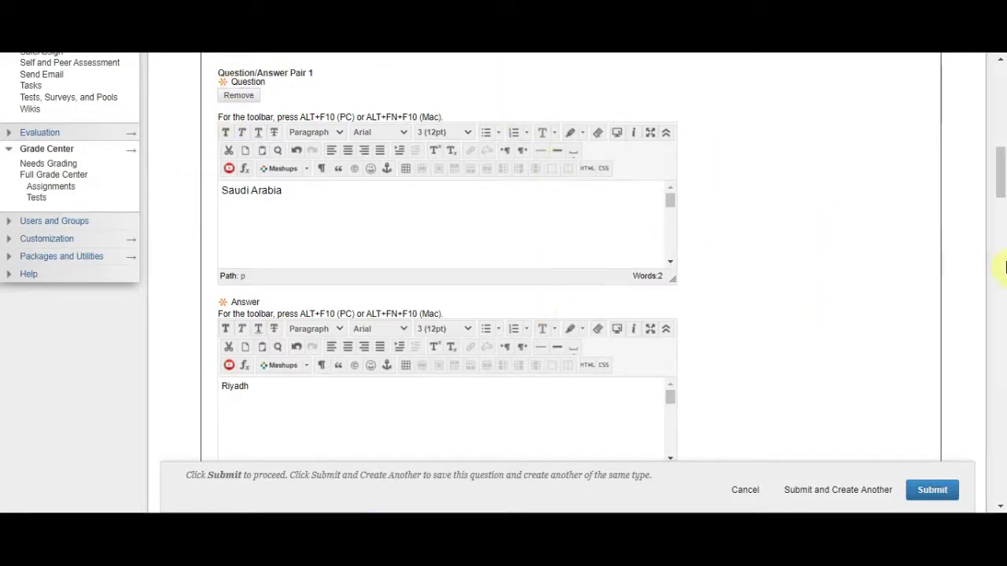
# - Copy "England" from the Word document and paste it as the question of Question/Answer Pair 2 in Blackboard
pyautogui.scroll(-3, 958, 287)
pyautogui.scroll(-2, 961, 288)
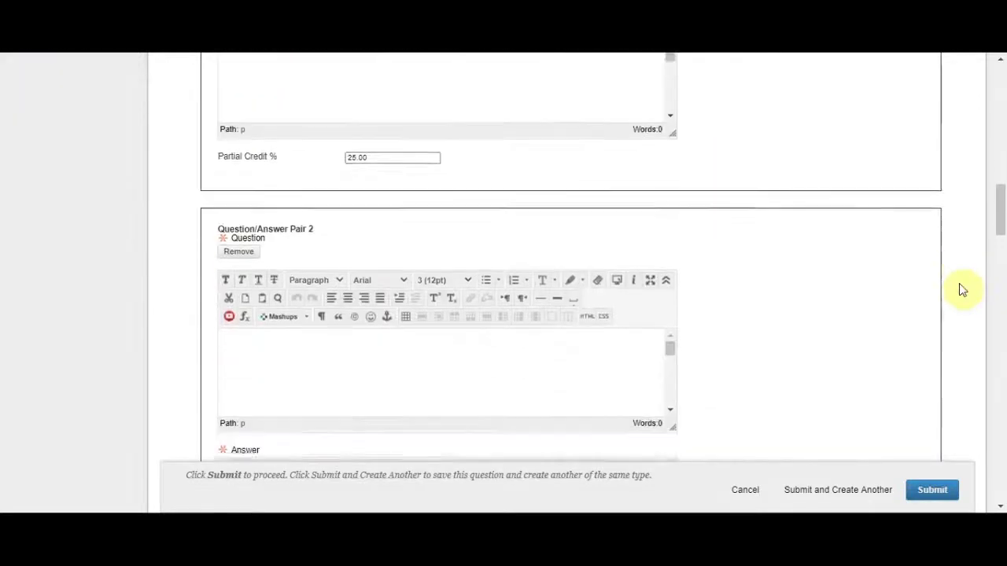
pyautogui.scroll(-1, 814, 233)
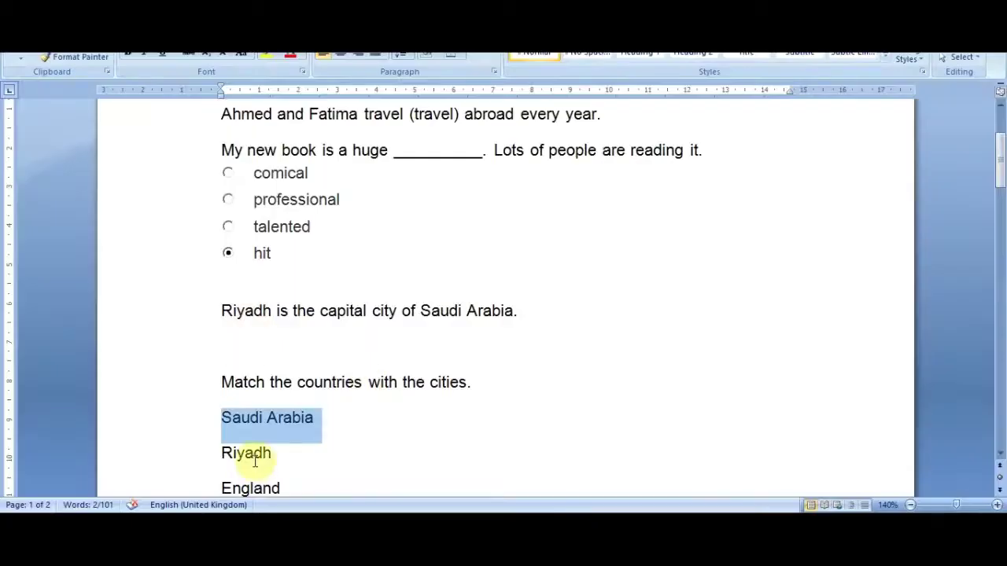
pyautogui.click(249, 488)
pyautogui.doubleClick(249, 487)
pyautogui.hotkey('ctrl', 'c')
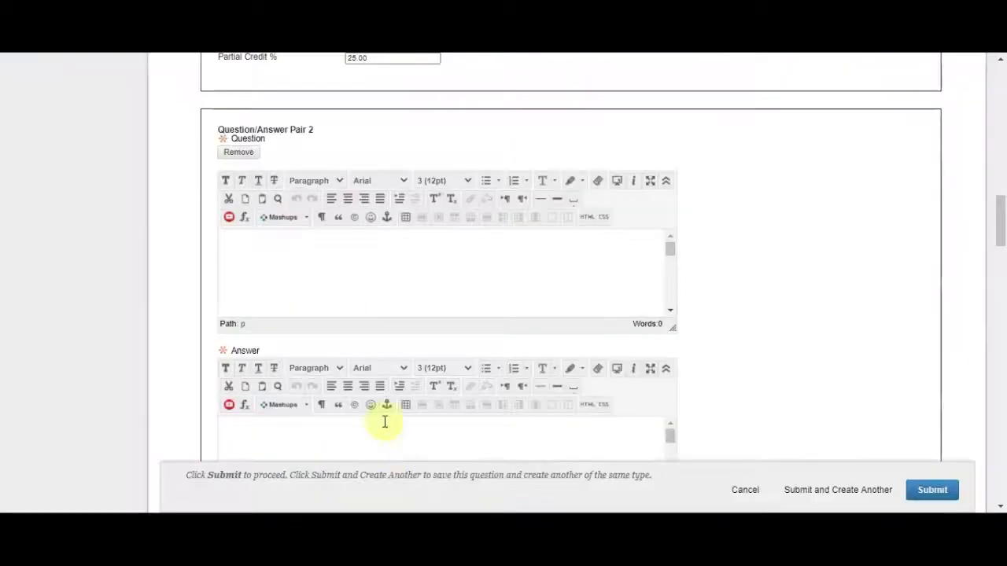
pyautogui.click(375, 240)
pyautogui.hotkey('ctrl', 'v')
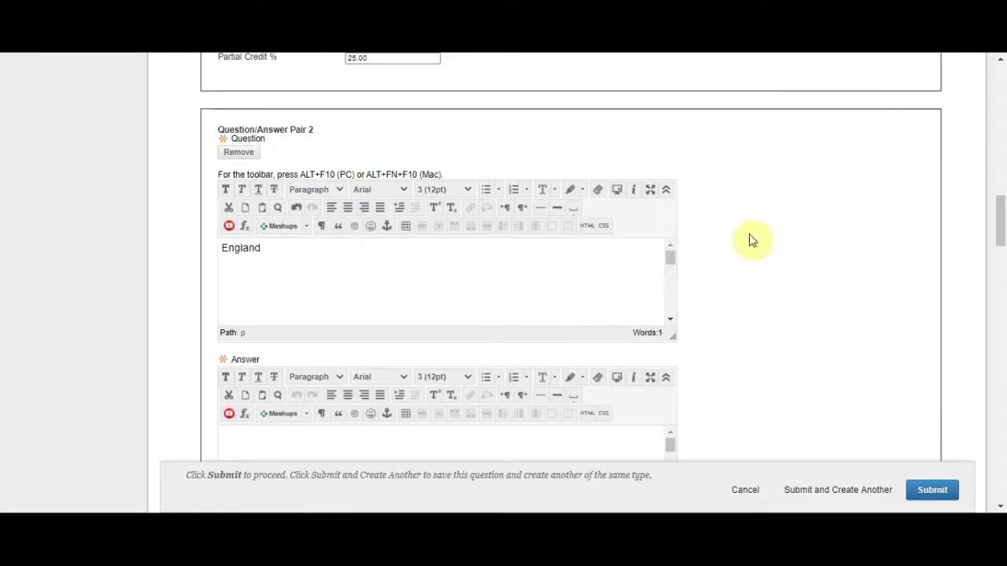
pyautogui.click(371, 248)
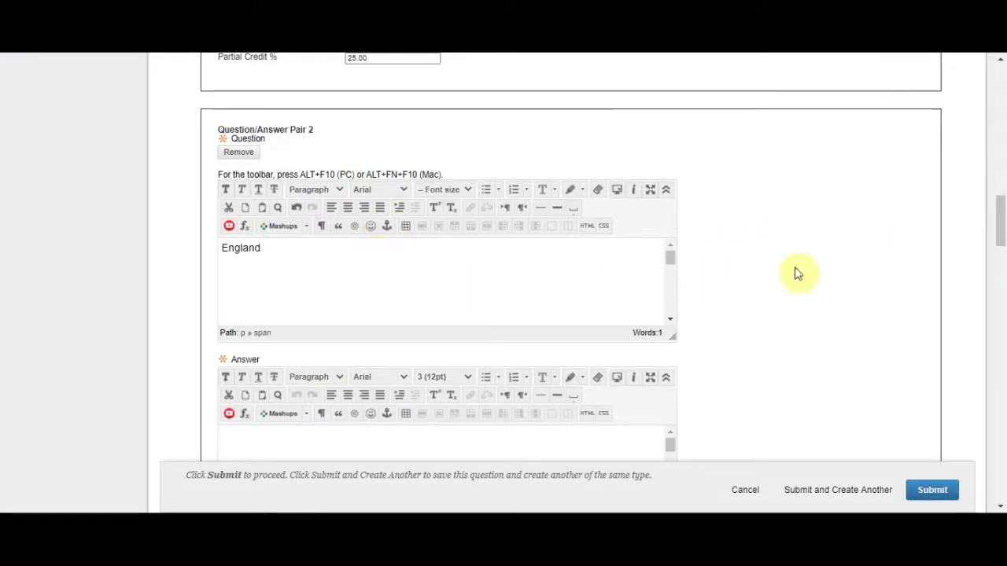
# - Enter "London" as the answer of Question/Answer Pair 2
pyautogui.click(434, 436)
pyautogui.scroll(-1, 775, 349)
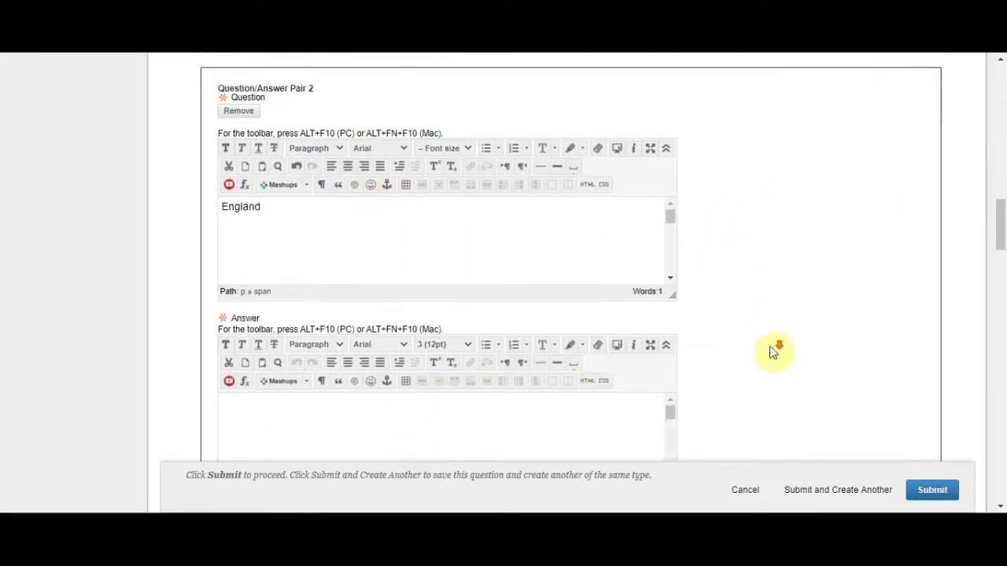
pyautogui.write('London')
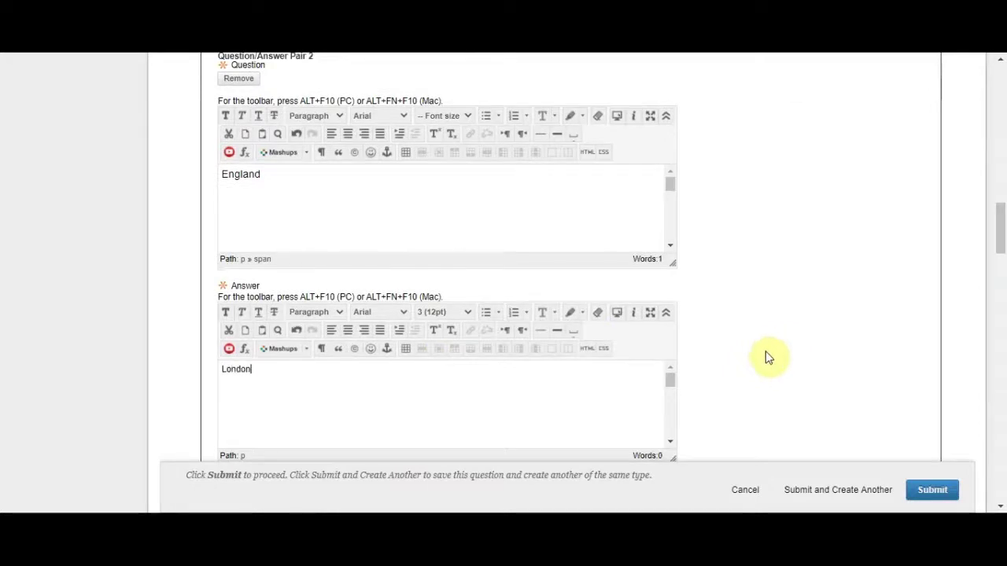
# - Copy "United States of America" from the Word document into the question of Question/Answer Pair 3 in Blackboard
pyautogui.scroll(-2, 829, 214)
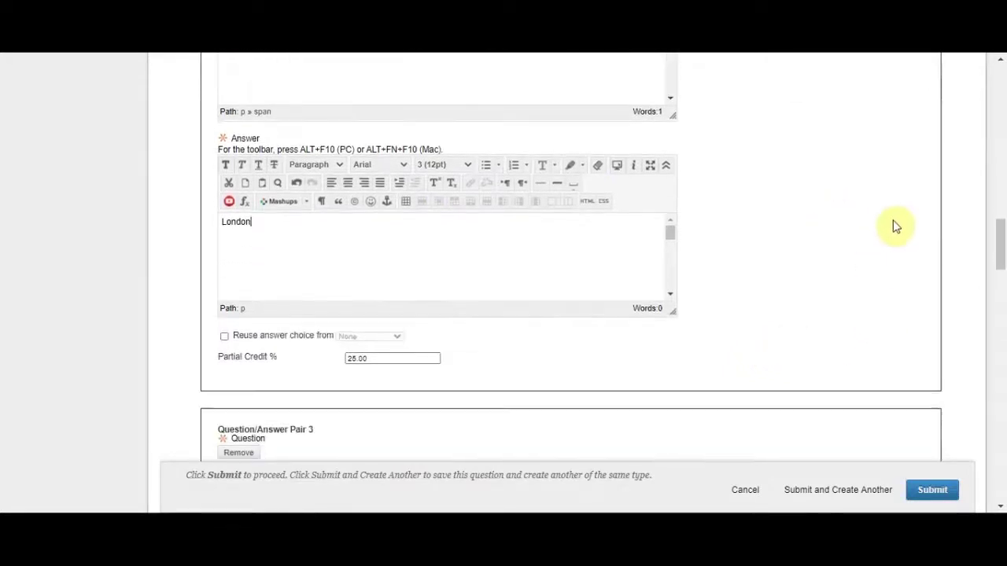
pyautogui.scroll(-1, 884, 227)
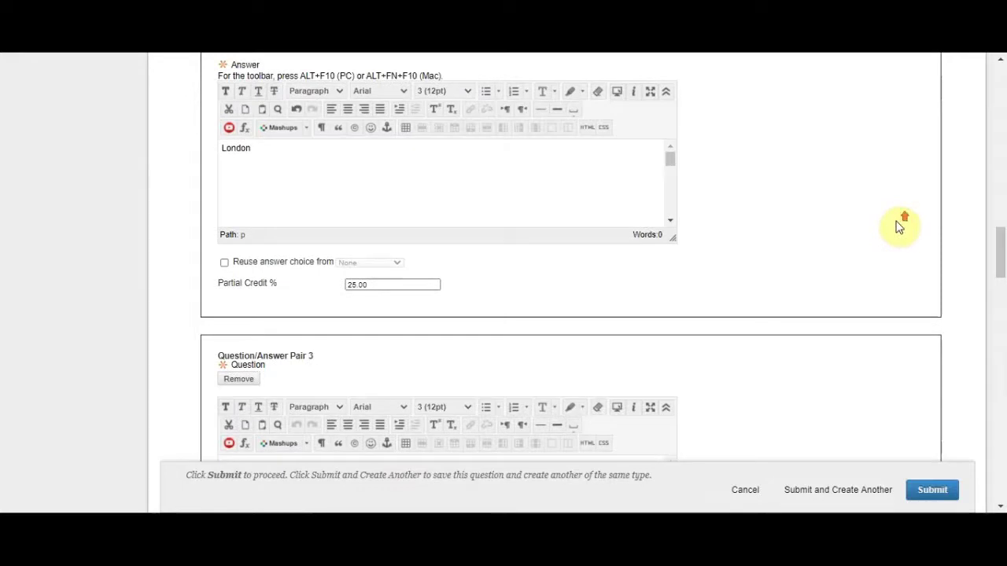
pyautogui.scroll(-2, 899, 230)
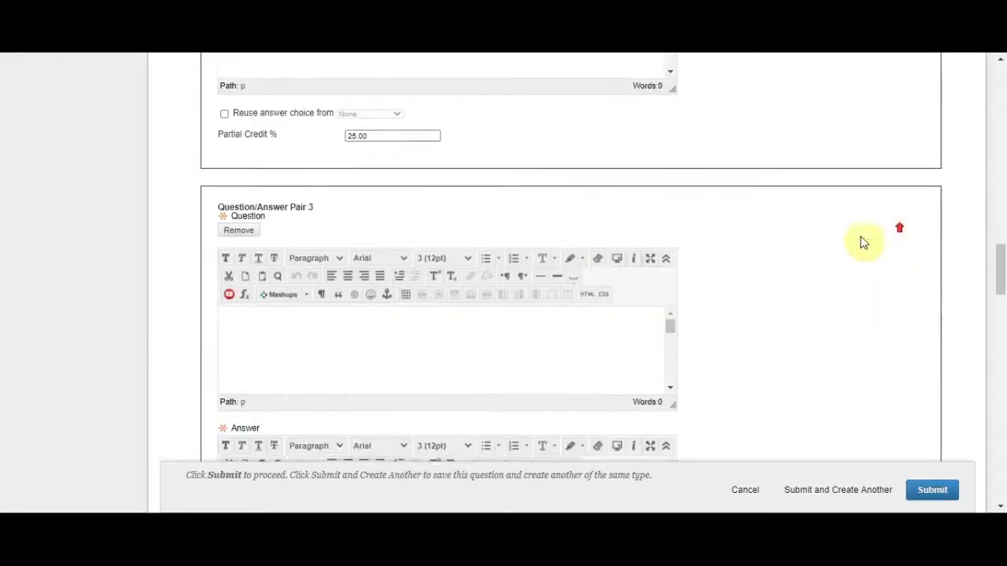
pyautogui.scroll(-1, 872, 203)
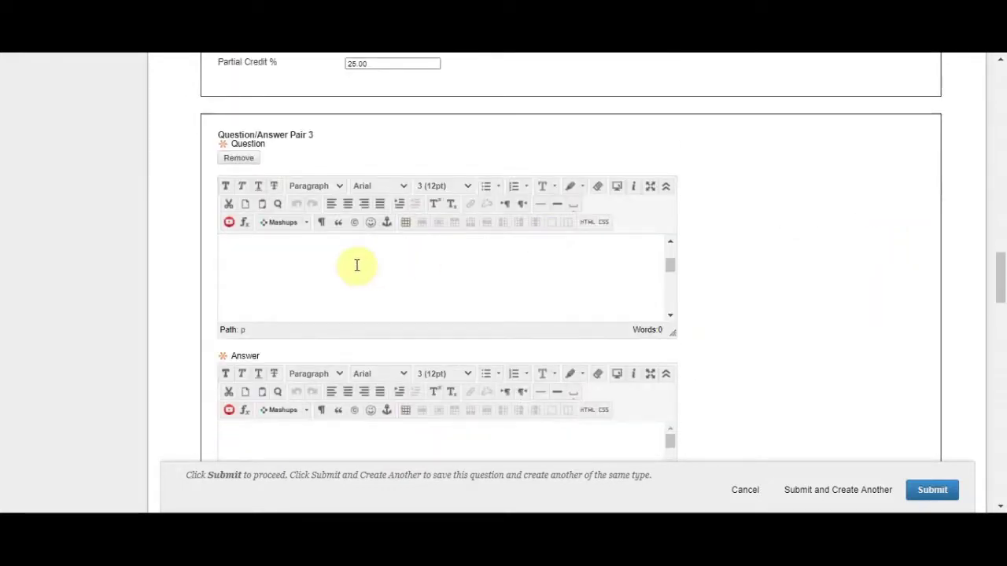
pyautogui.click(356, 265)
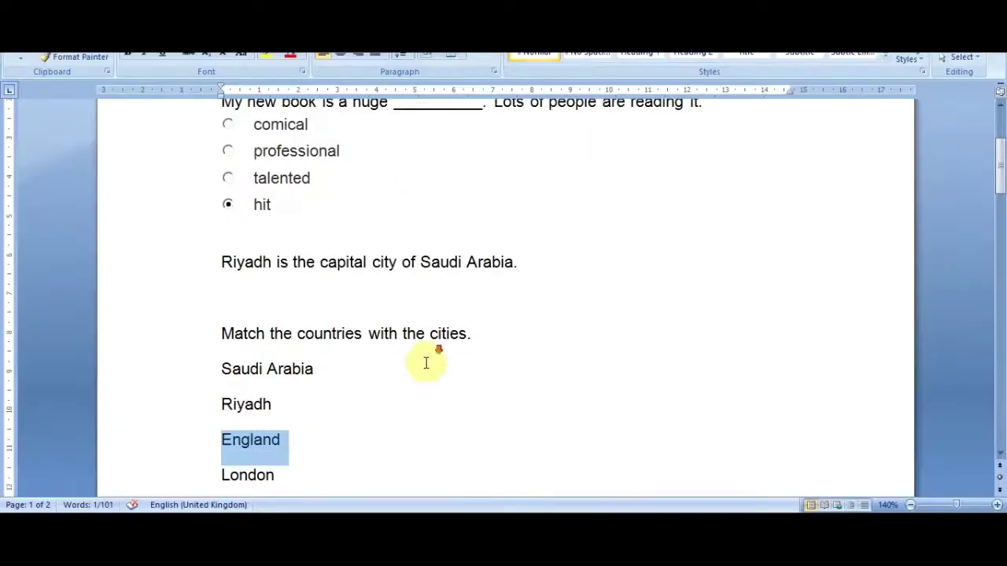
pyautogui.scroll(-3, 292, 422)
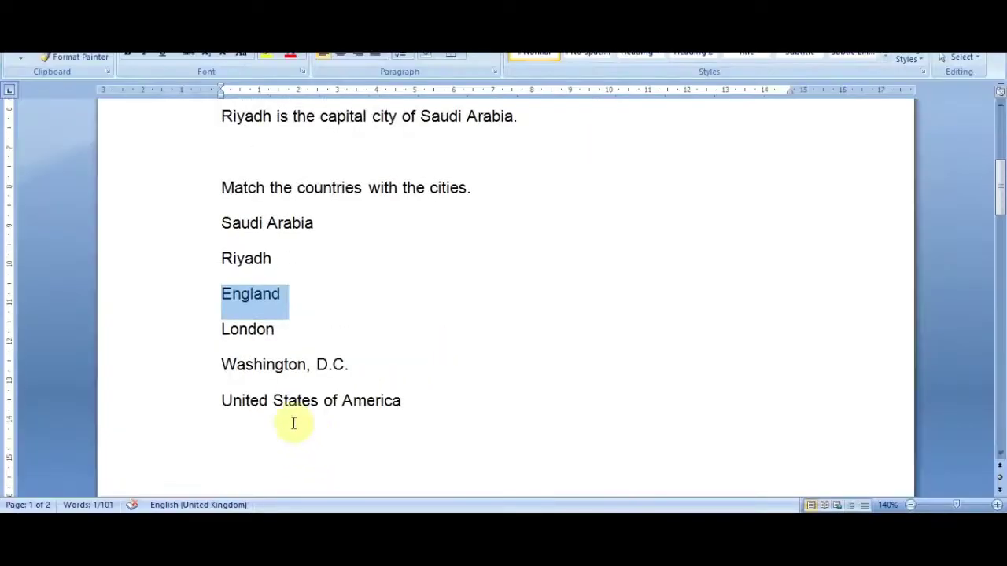
pyautogui.click(274, 365)
pyautogui.tripleClick(292, 402)
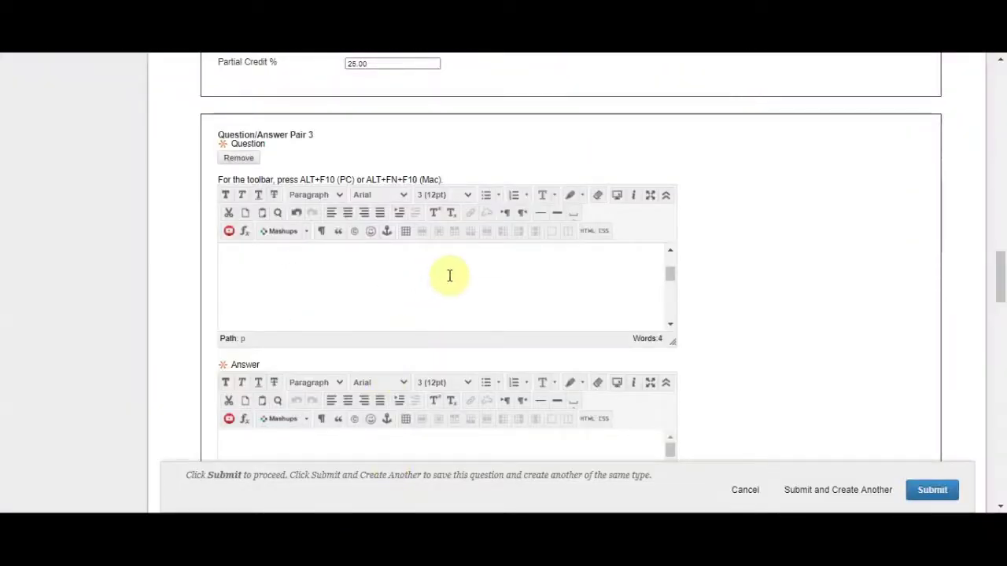
pyautogui.write('United States of America')
pyautogui.scroll(1, 472, 299)
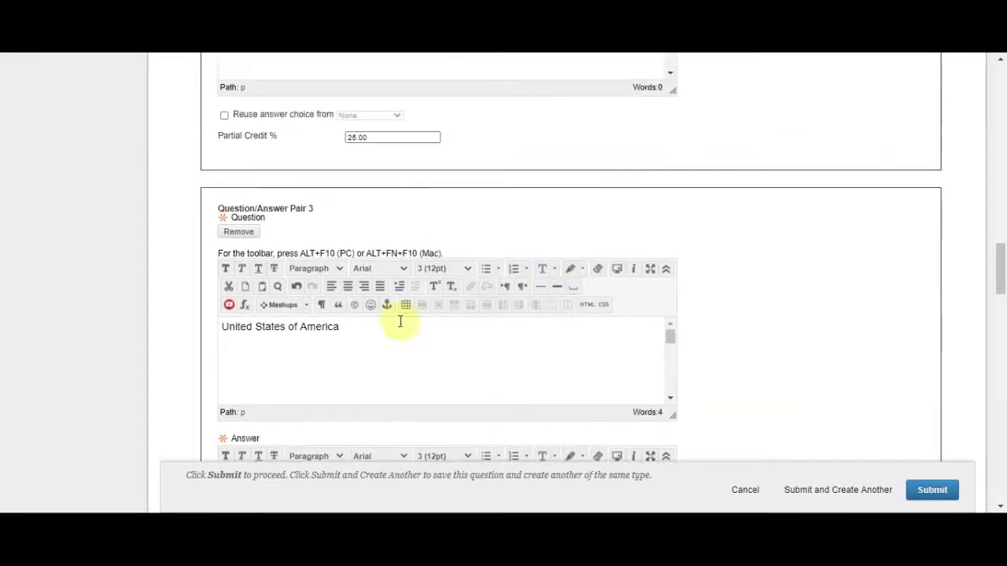
pyautogui.press('Return')
# - Copy "Washington, D.C." from the Word document and paste it as the answer of Question/Answer Pair 3 in Blackboard
pyautogui.scroll(-1, 834, 273)
pyautogui.scroll(-1, 844, 273)
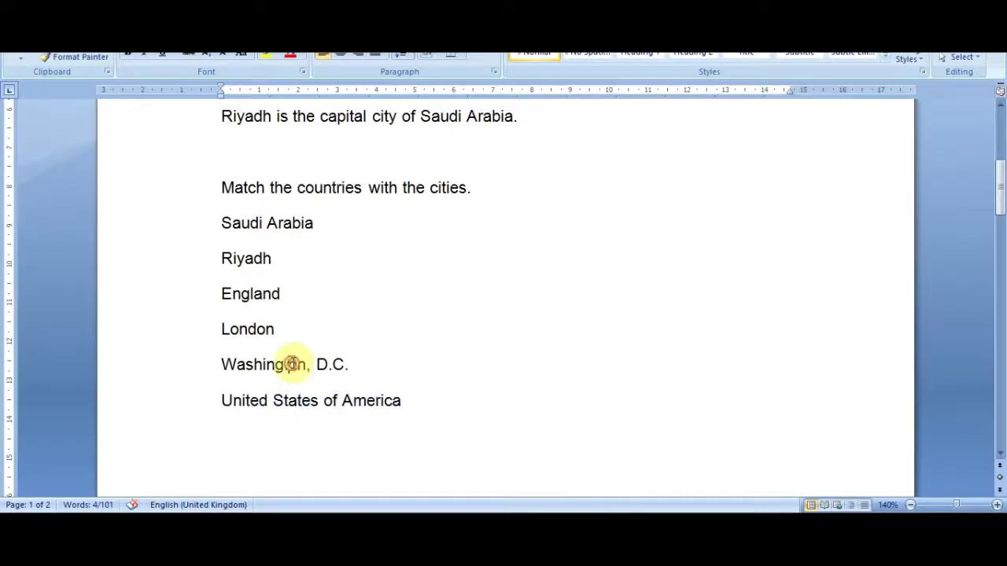
pyautogui.tripleClick(292, 364)
pyautogui.hotkey('ctrl', 'c')
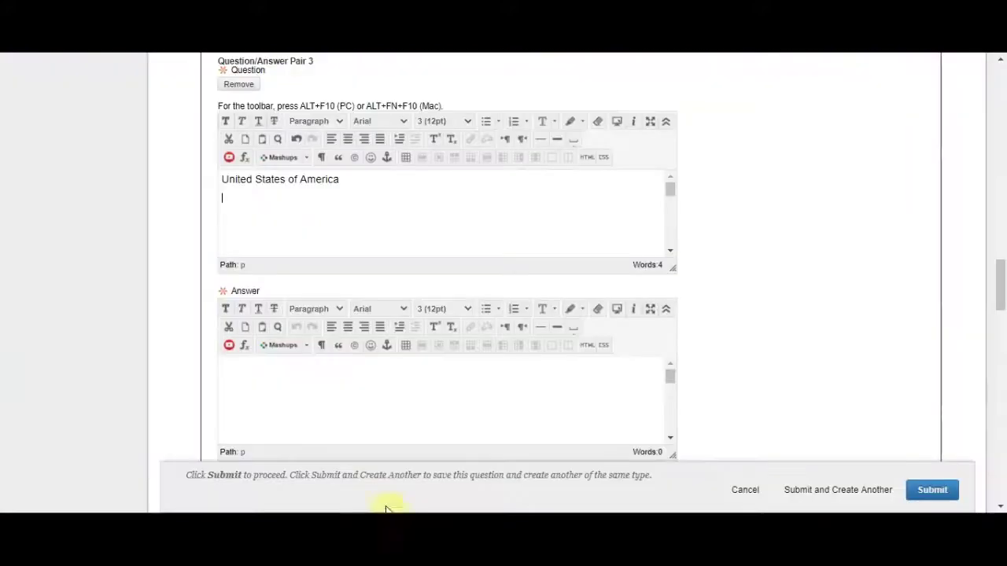
pyautogui.click(384, 375)
pyautogui.hotkey('ctrl', 'v')
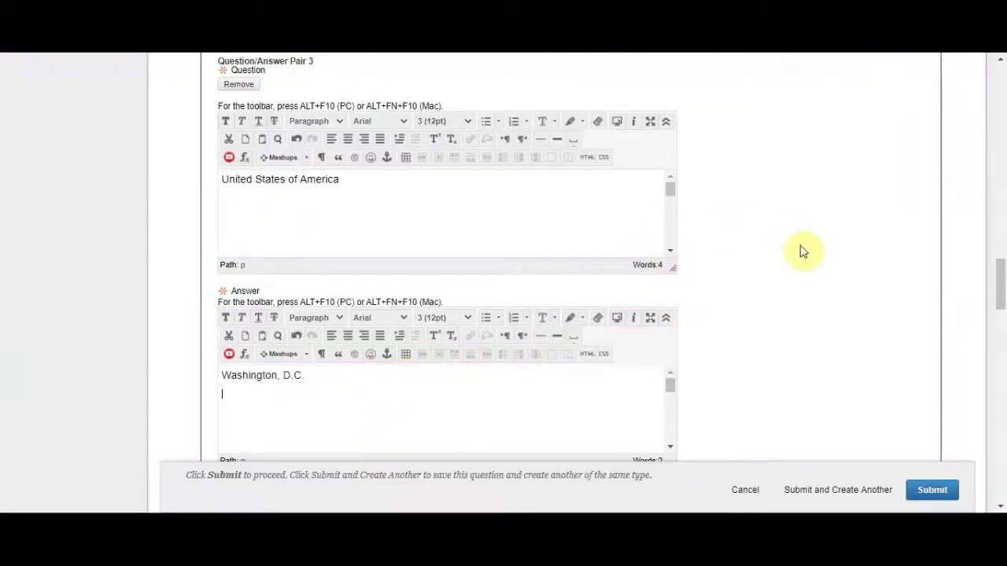
# - Review Question/Answer Pair 3 and the unused Question/Answer Pair 4, including its option for removing the pair
pyautogui.scroll(-1, 780, 258)
pyautogui.scroll(-1, 779, 264)
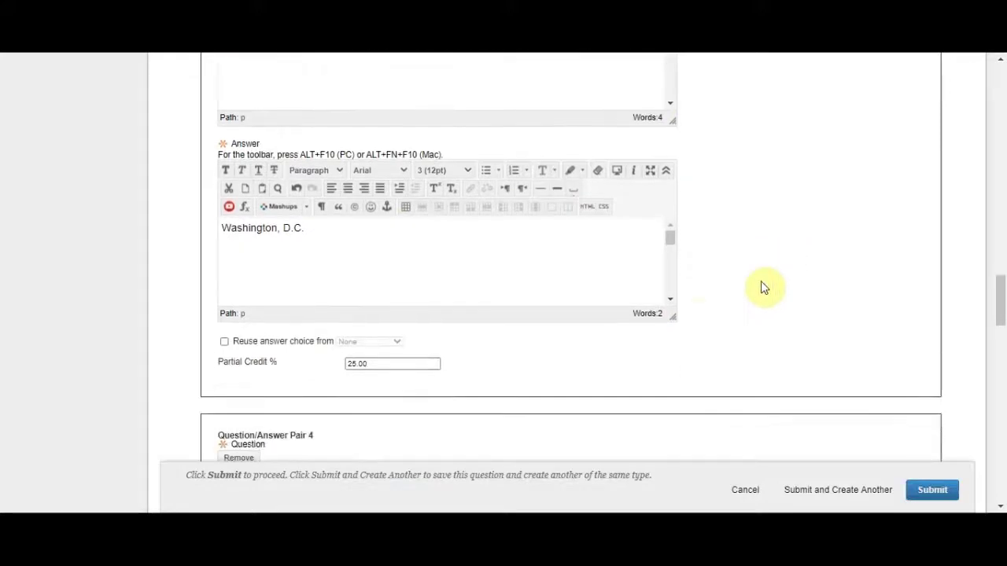
pyautogui.scroll(3, 818, 268)
pyautogui.scroll(2, 818, 268)
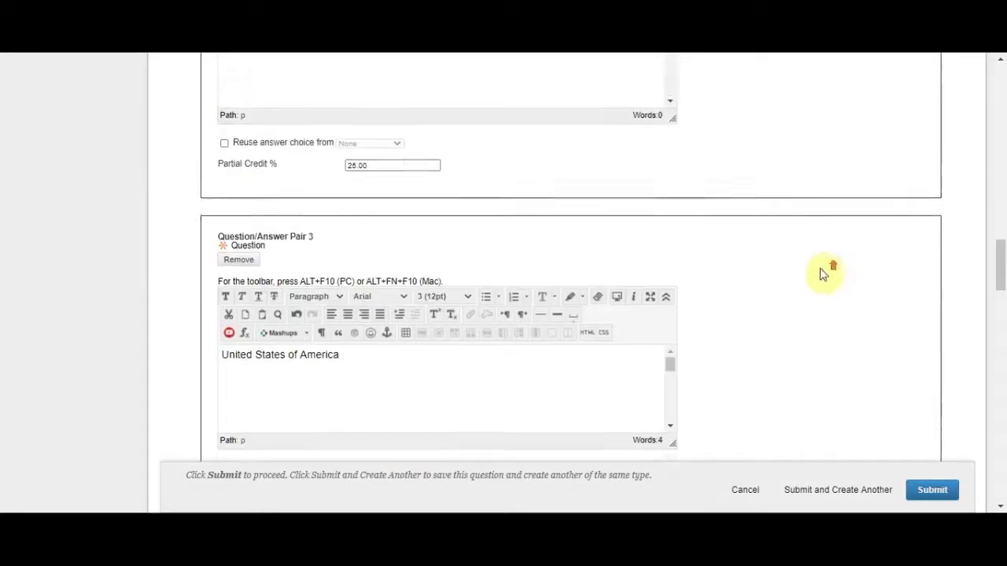
pyautogui.scroll(-5, 805, 286)
pyautogui.scroll(-5, 786, 303)
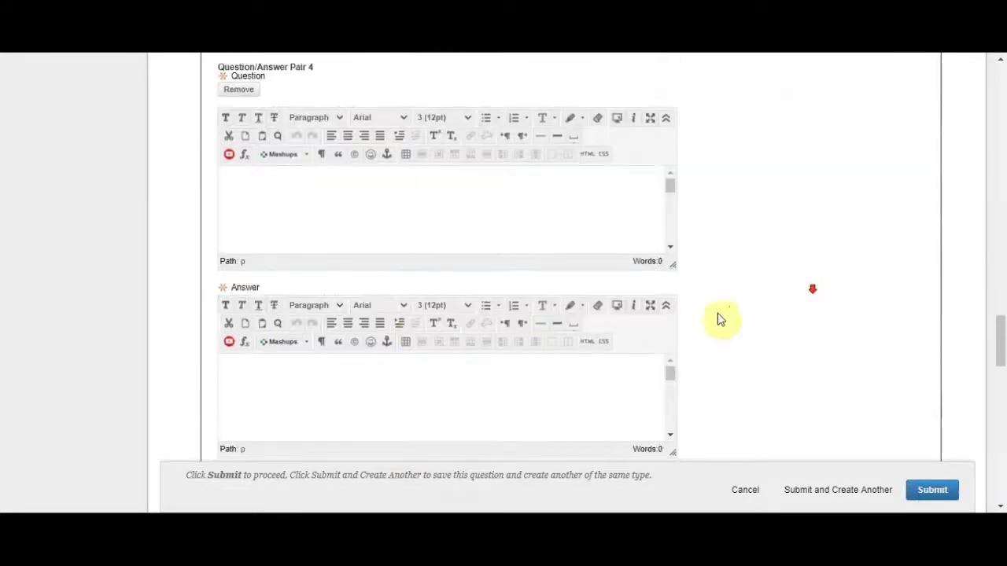
pyautogui.scroll(1, 731, 273)
pyautogui.scroll(1, 758, 275)
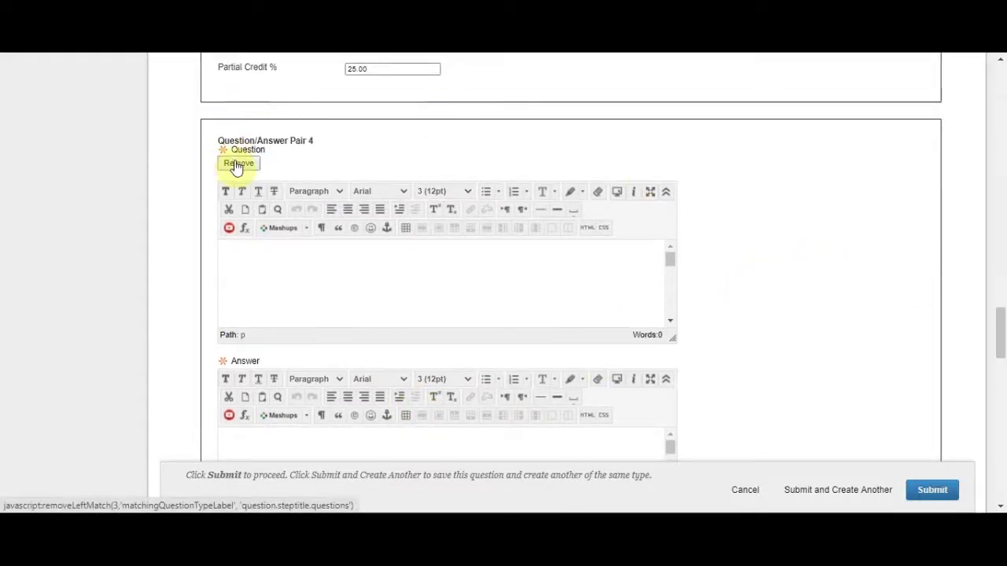
pyautogui.scroll(2, 708, 168)
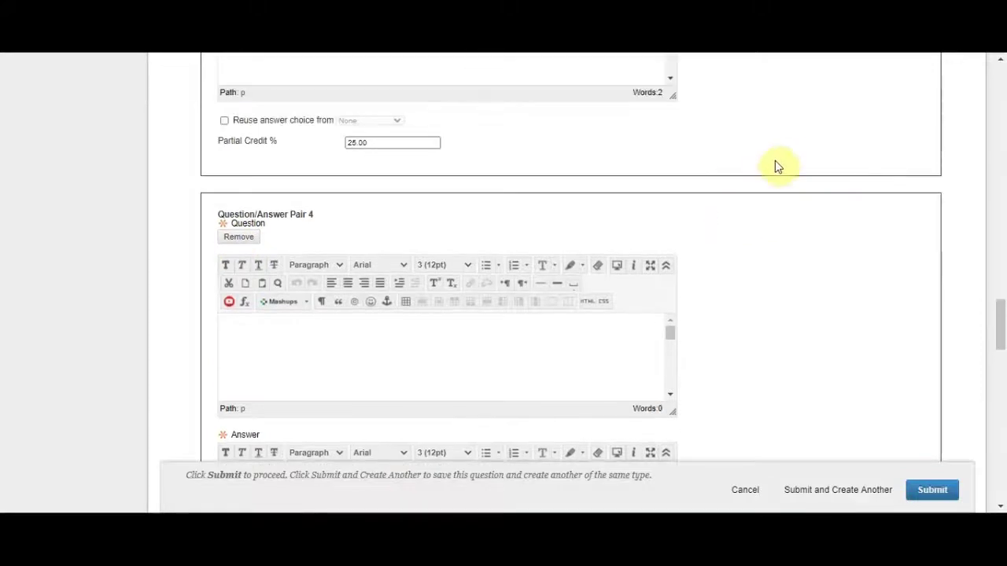
# - Remove the unused Question/Answer Pair 4 from the Matching question
pyautogui.scroll(-3, 692, 181)
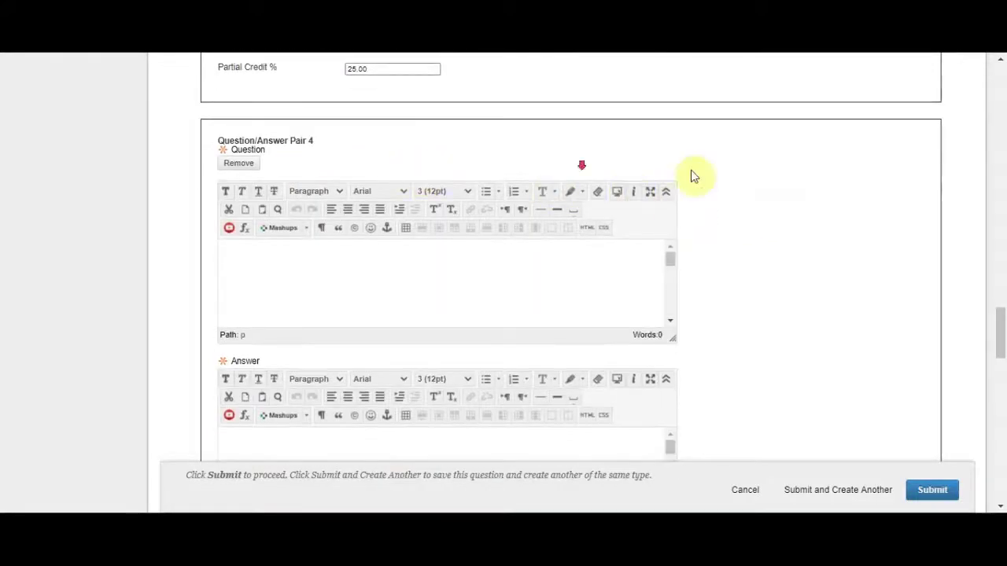
pyautogui.scroll(-2, 757, 321)
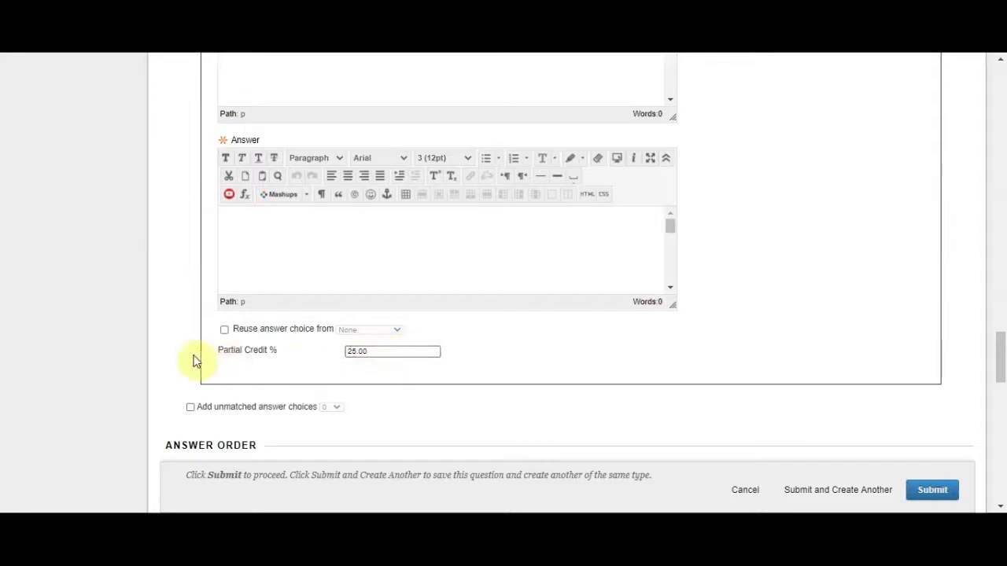
pyautogui.scroll(3, 177, 338)
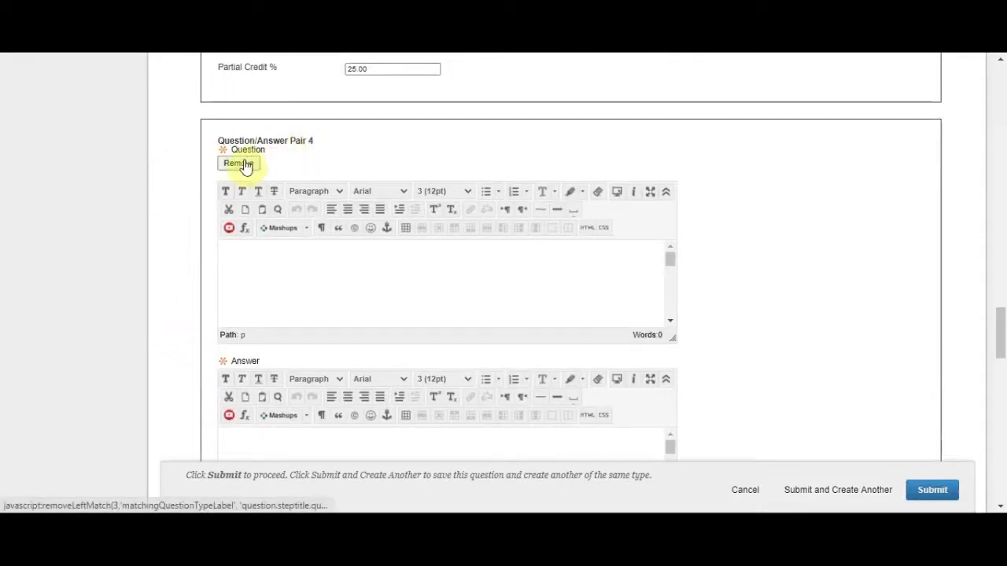
pyautogui.click(246, 165)
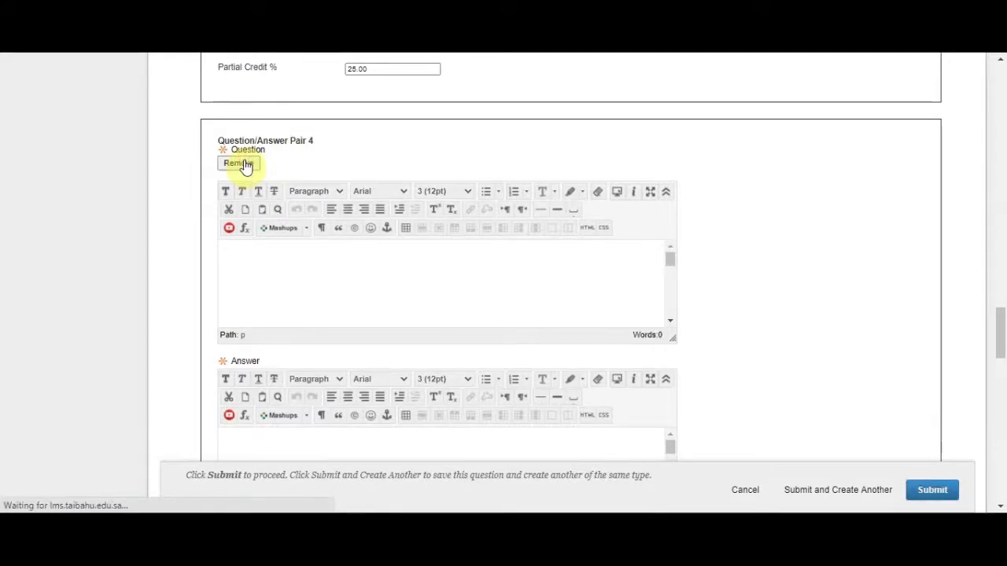
# - Review the remaining question/answer pairs of the Matching question, including their questions, answers and partial credit percentages
pyautogui.scroll(-4, 546, 181)
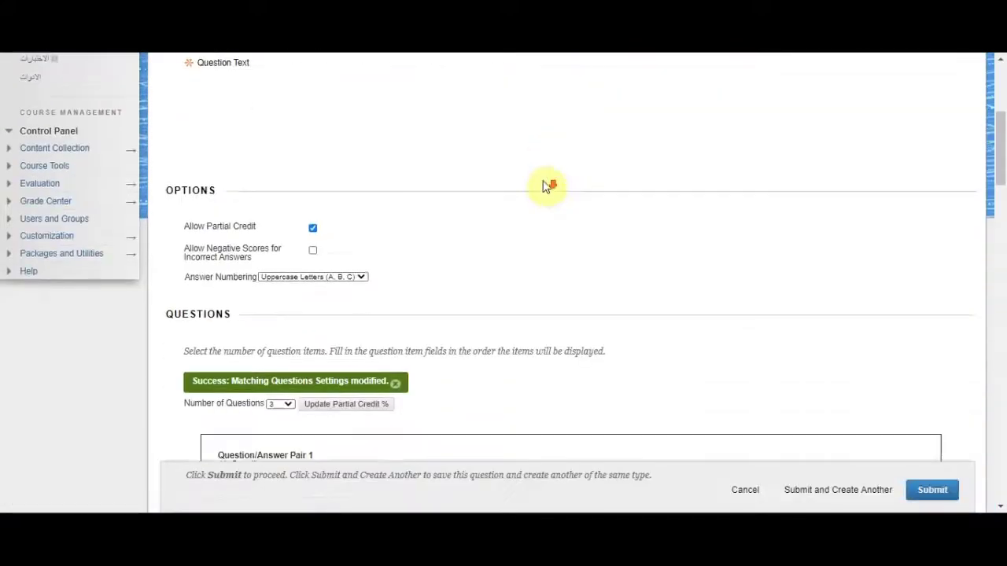
pyautogui.scroll(-2, 571, 181)
pyautogui.scroll(-2, 786, 158)
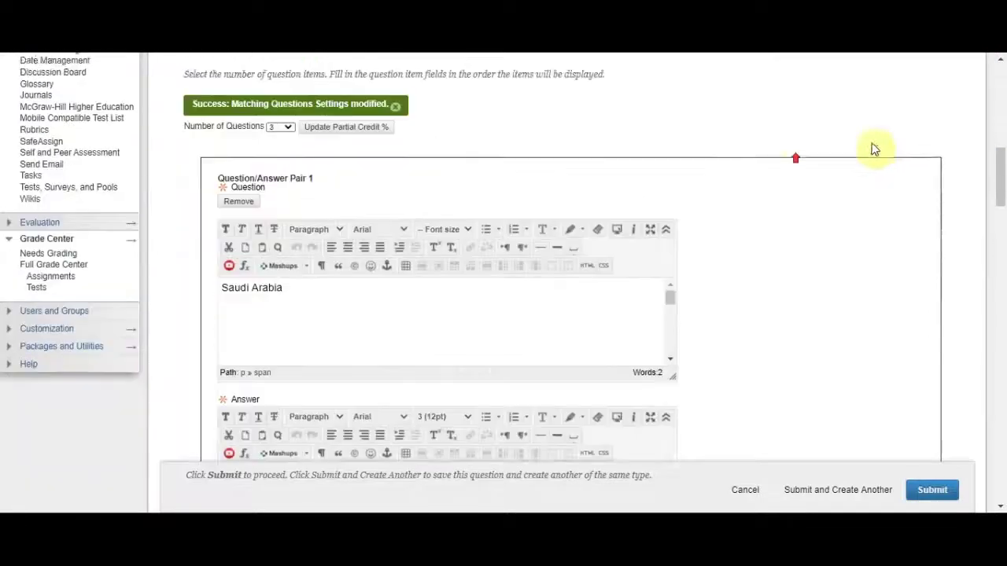
pyautogui.scroll(-3, 943, 150)
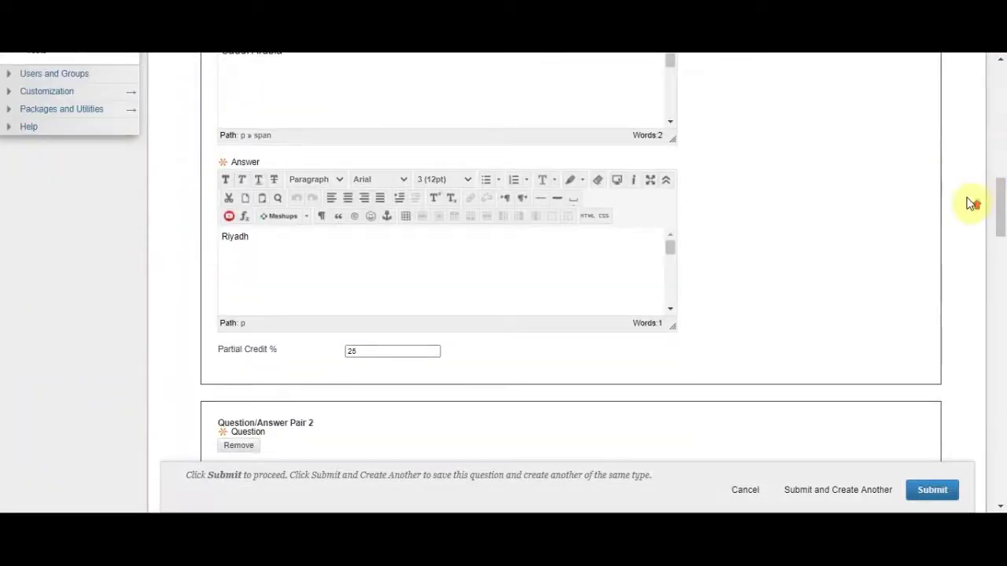
pyautogui.scroll(2, 970, 201)
pyautogui.scroll(-1, 970, 196)
pyautogui.scroll(-4, 972, 196)
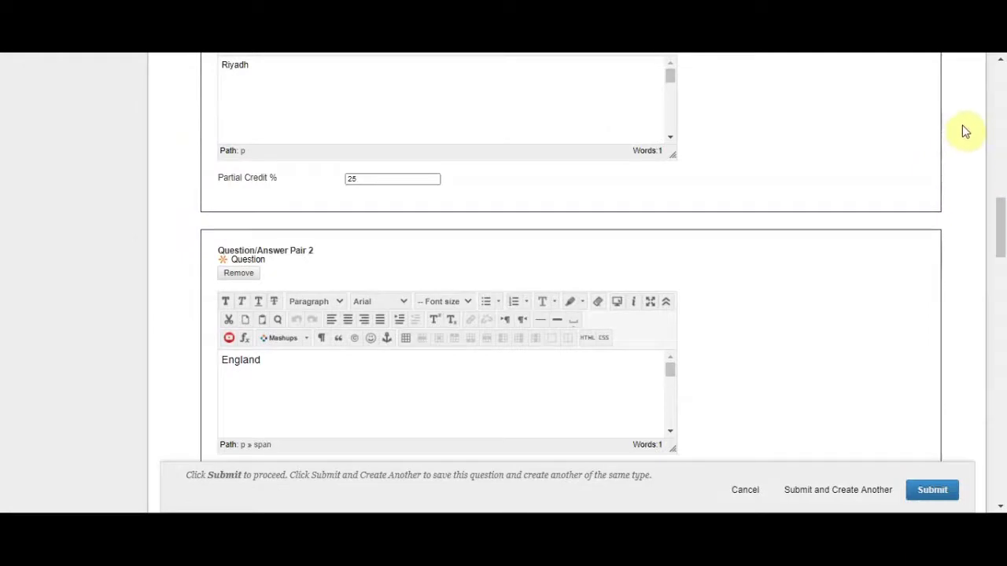
pyautogui.scroll(-8, 958, 179)
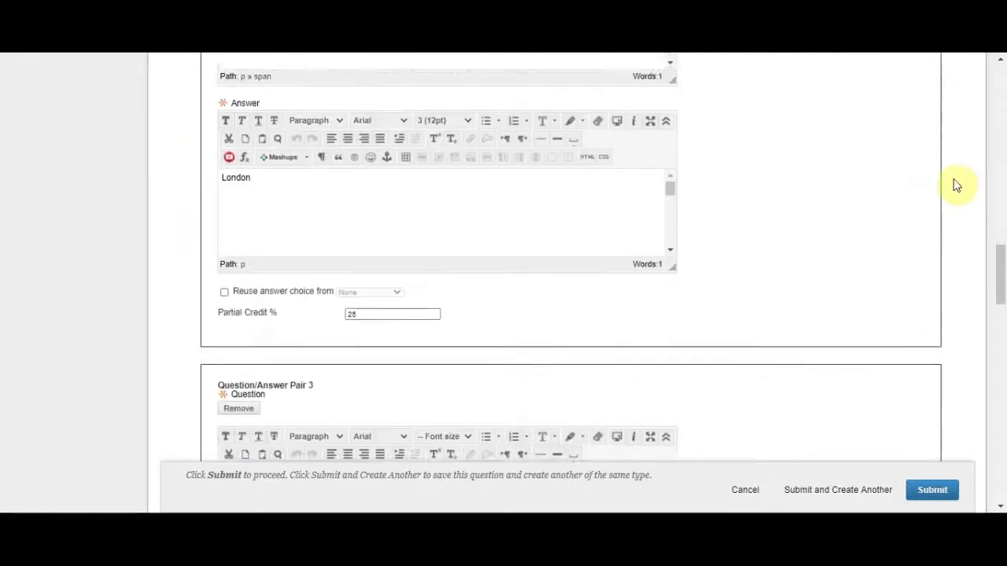
# - Set the answer order of the Matching question to Randomly
pyautogui.scroll(-6, 958, 183)
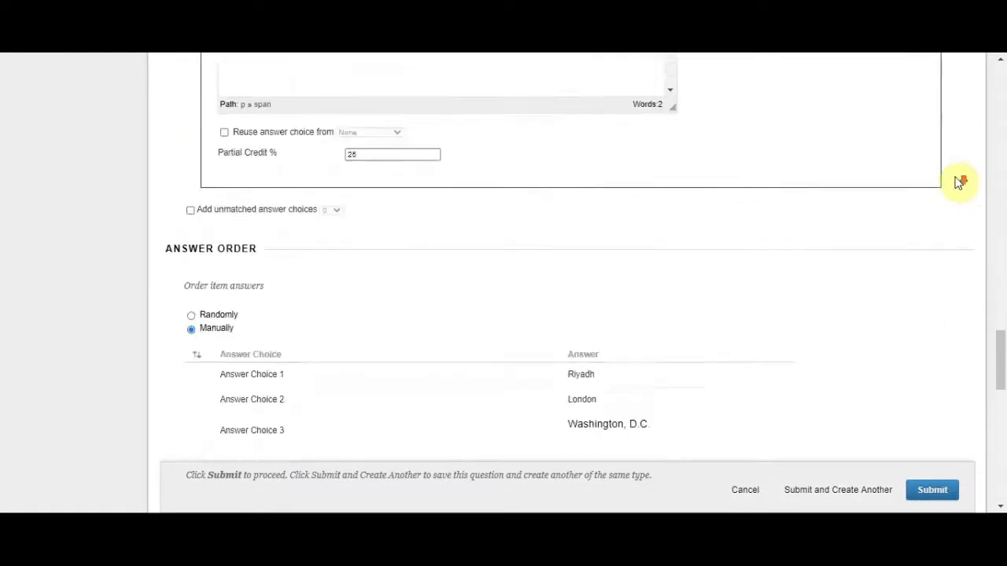
pyautogui.scroll(-1, 545, 231)
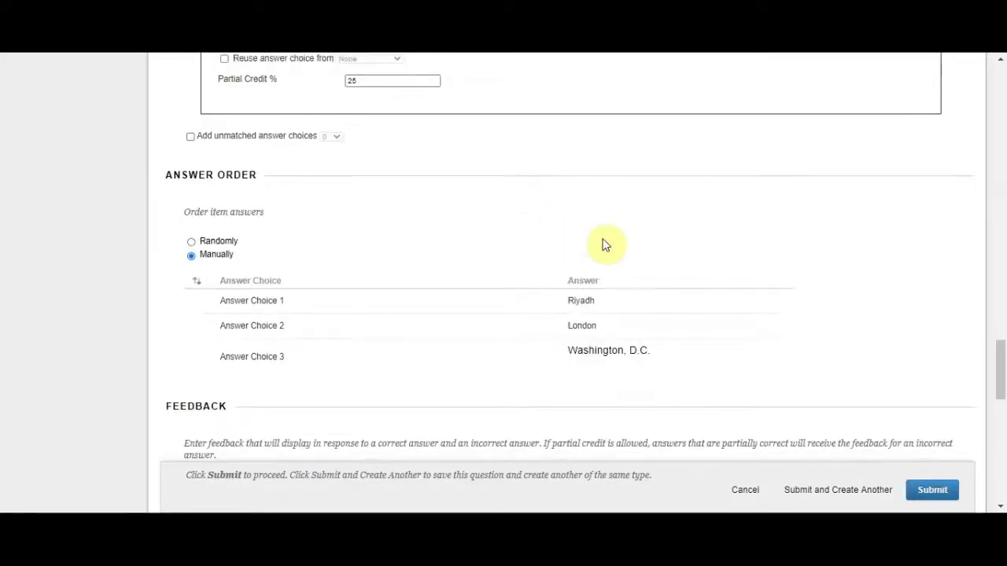
pyautogui.scroll(-1, 386, 191)
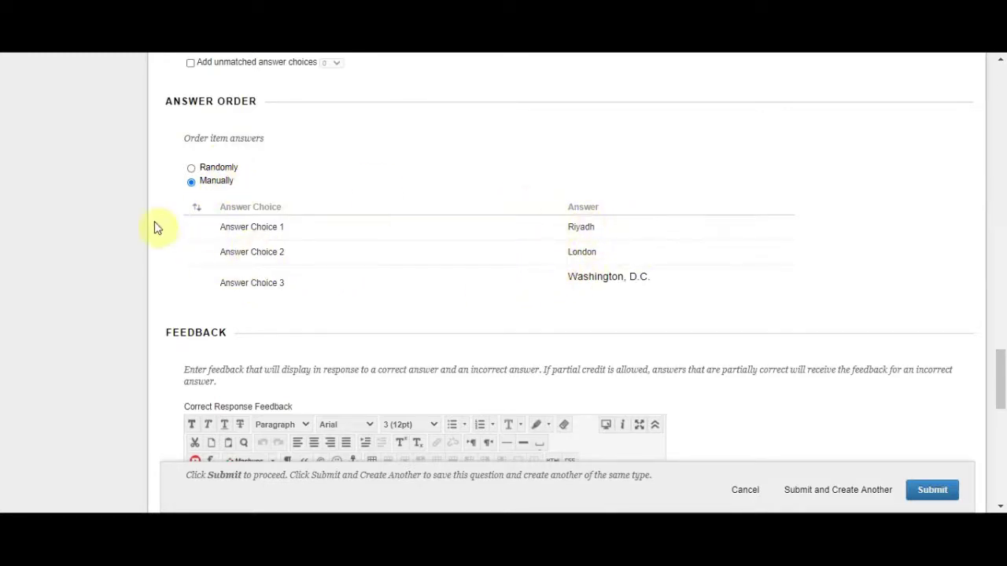
pyautogui.click(192, 167)
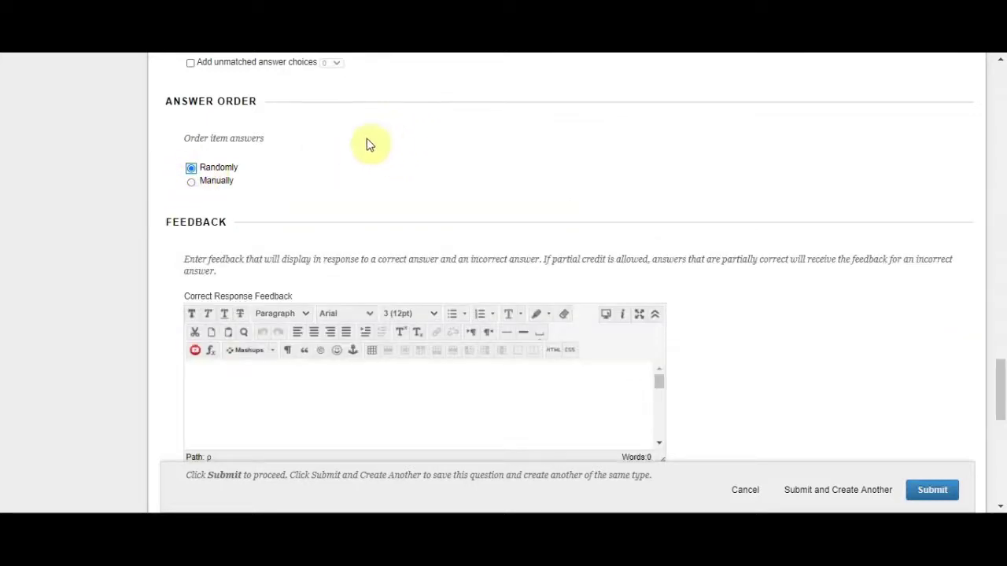
# - Add the new category tag "Matching" to the question instead of choosing an existing category
pyautogui.scroll(-1, 488, 138)
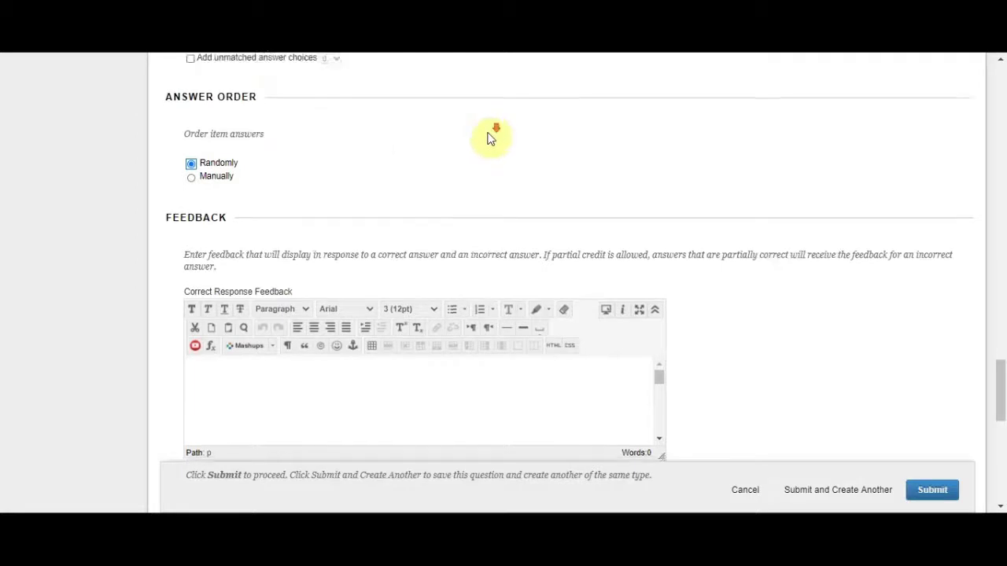
pyautogui.scroll(-1, 778, 155)
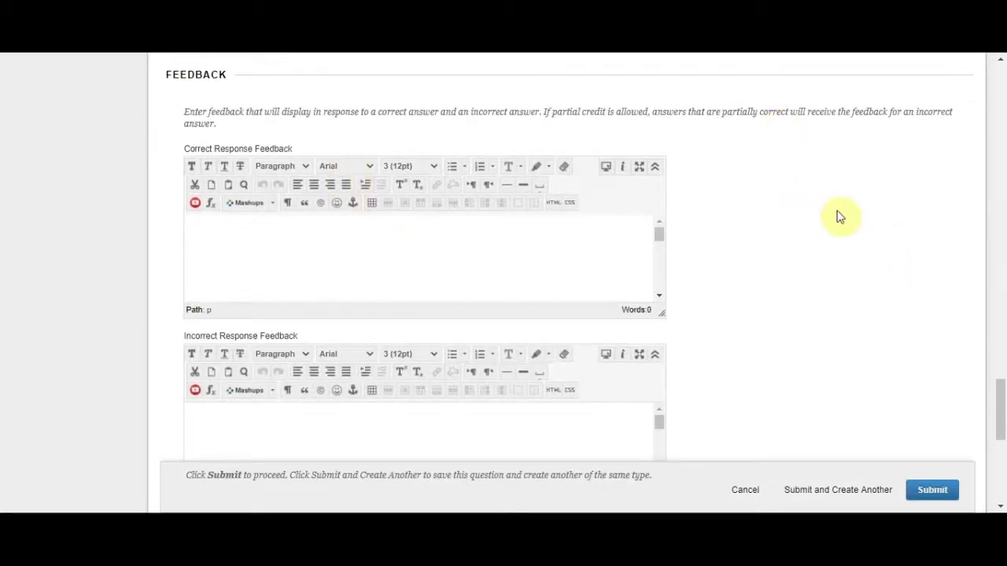
pyautogui.scroll(-3, 820, 252)
pyautogui.scroll(-2, 820, 251)
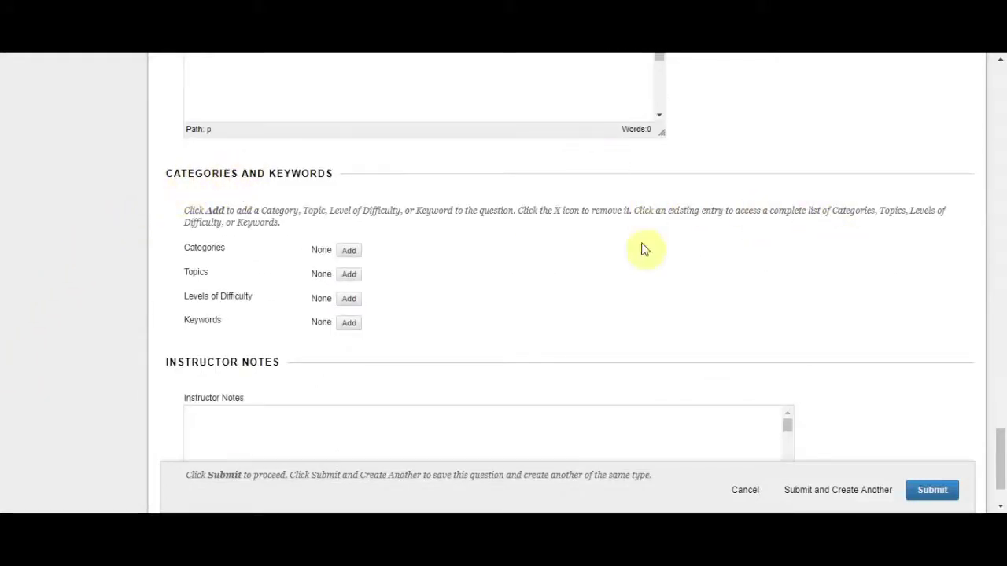
pyautogui.click(351, 250)
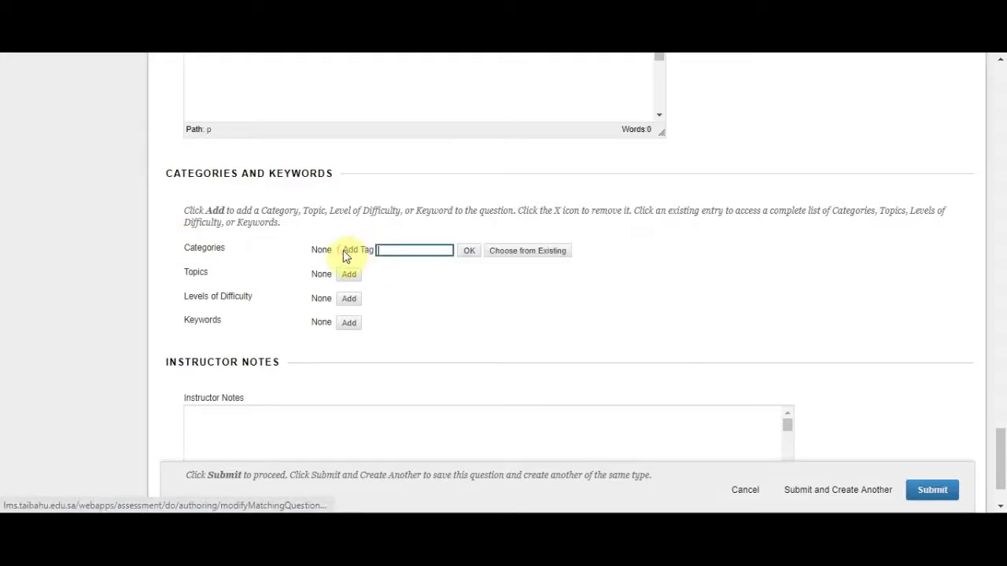
pyautogui.click(553, 255)
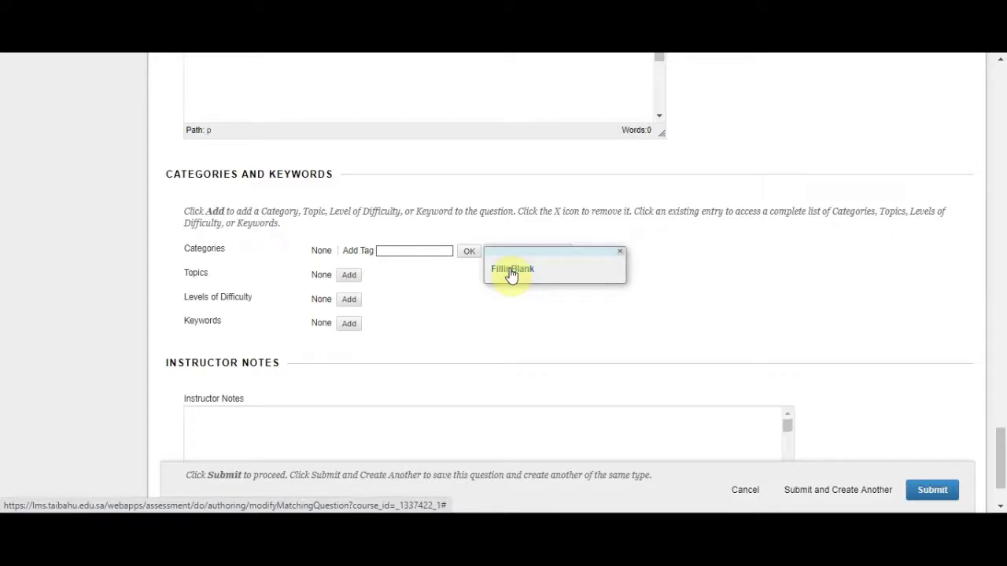
pyautogui.click(621, 256)
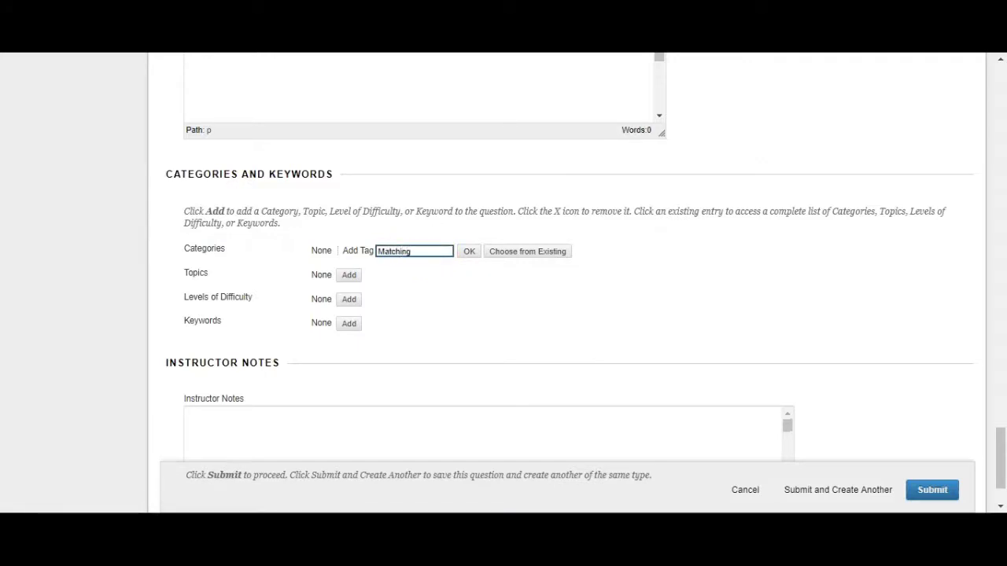
pyautogui.click(469, 252)
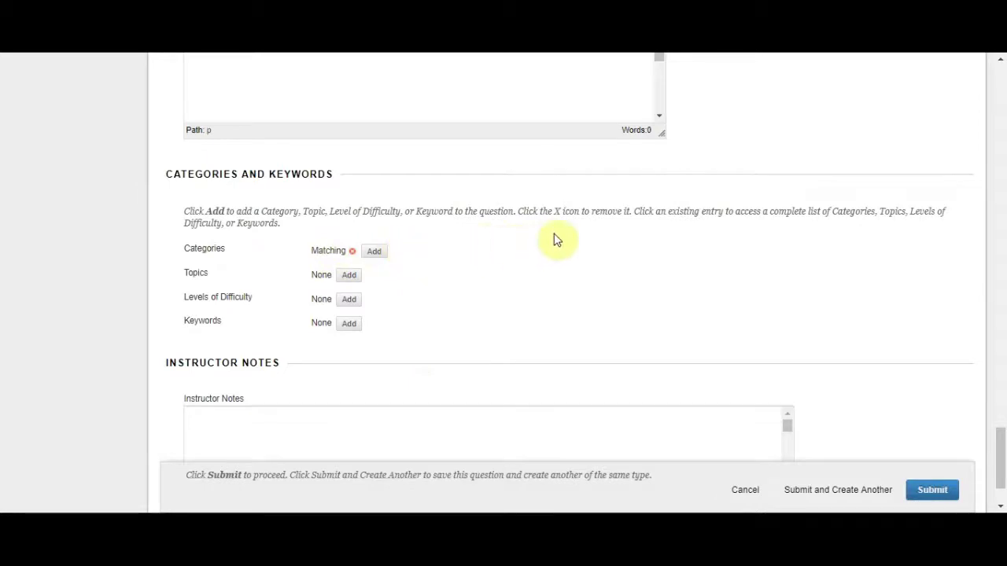
# - Try to submit the Matching question with its three country and city pairs
pyautogui.scroll(-2, 544, 200)
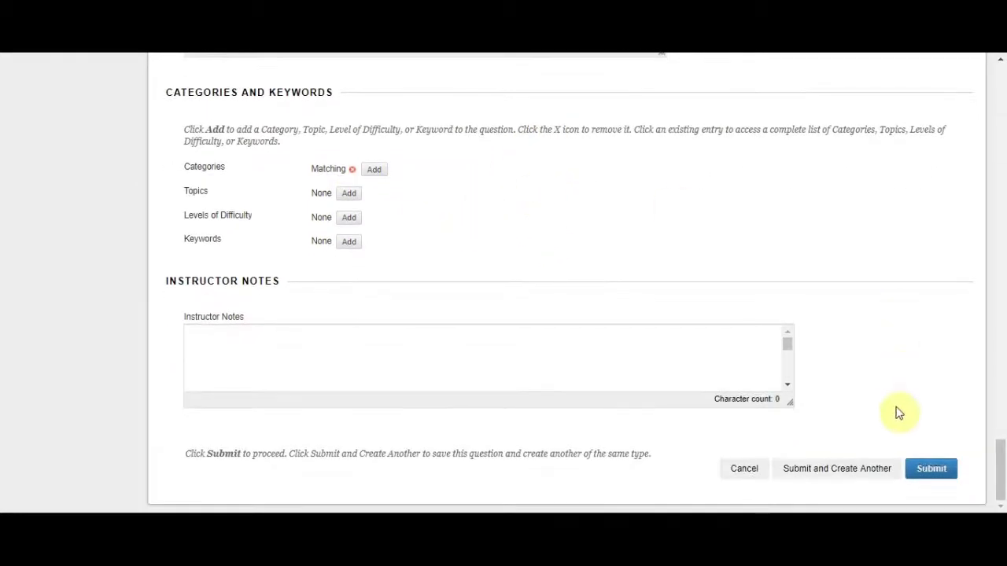
pyautogui.click(931, 470)
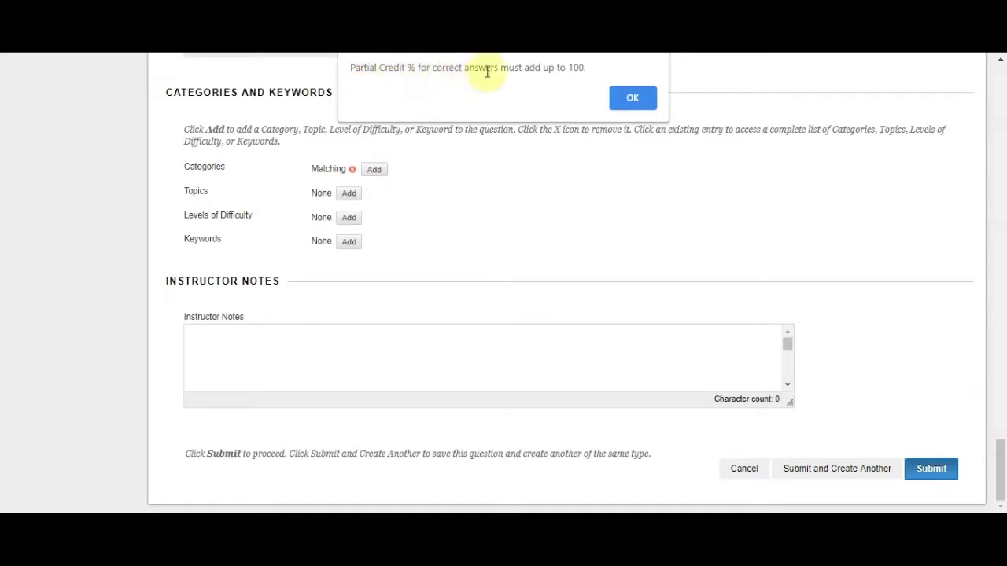
pyautogui.click(631, 100)
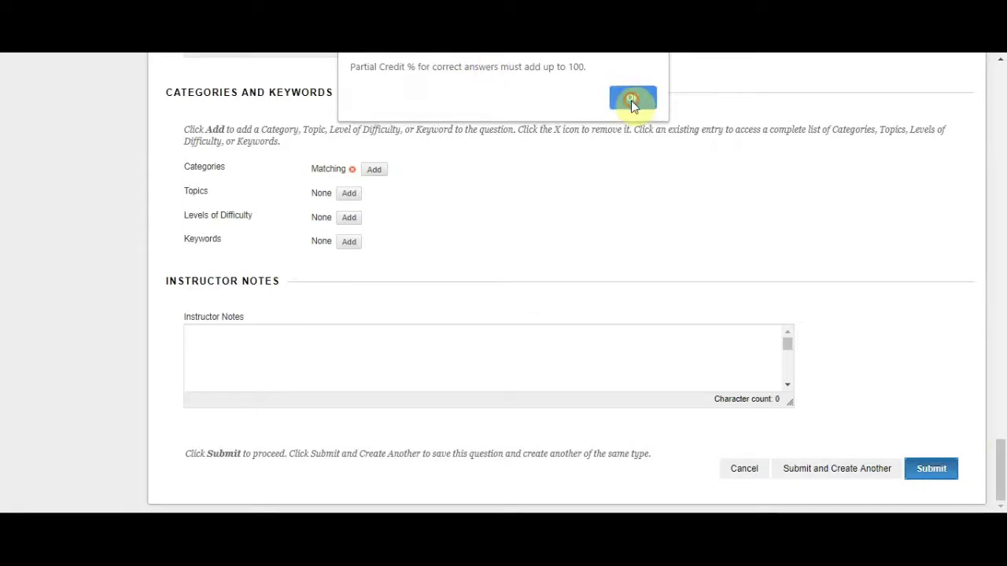
# - Update the partial credit percentages for the three question/answer pairs and check the percentage of Pair 1
pyautogui.moveTo(1000, 472); pyautogui.dragTo(1003, 305)
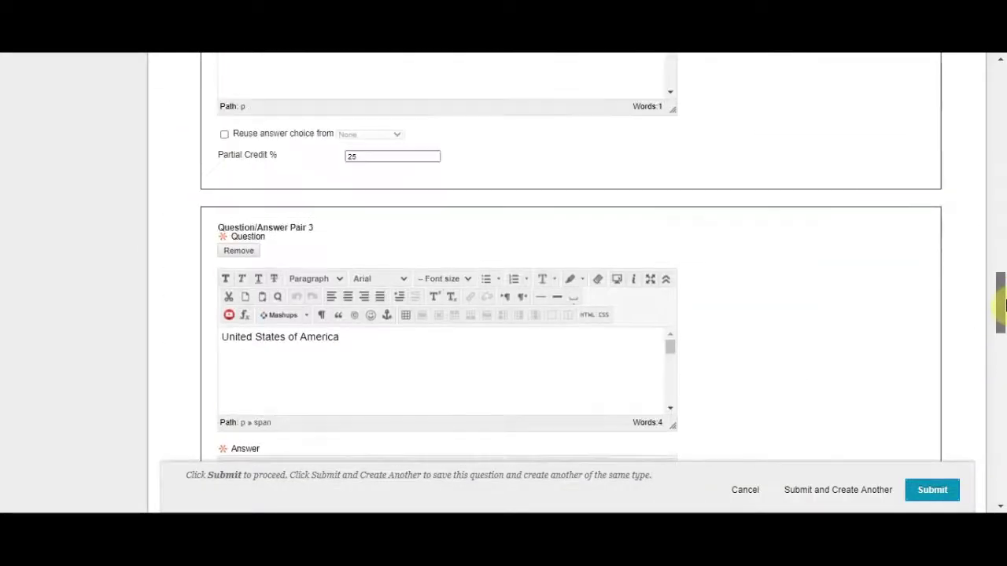
pyautogui.scroll(4, 638, 243)
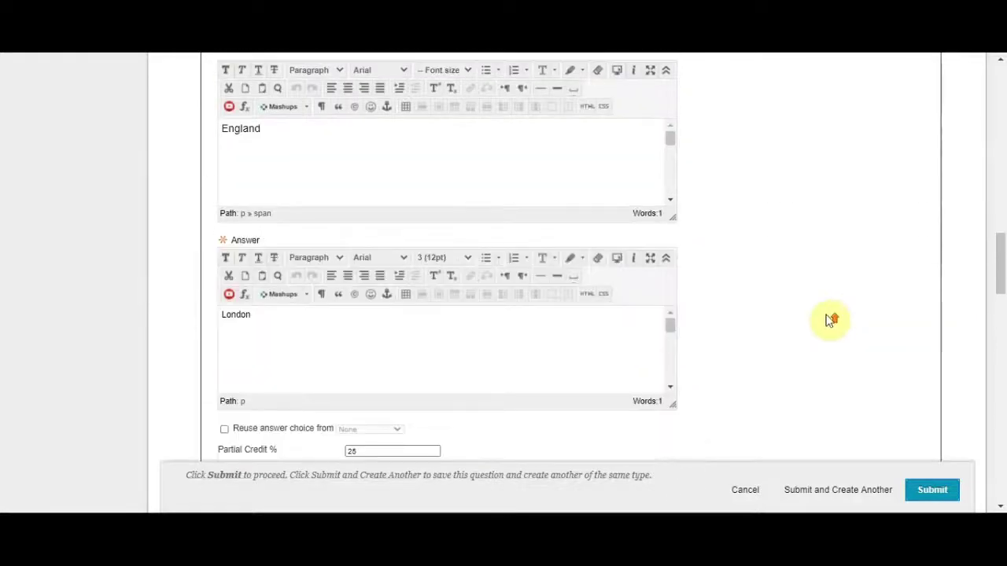
pyautogui.scroll(-2, 829, 322)
pyautogui.scroll(-6, 815, 320)
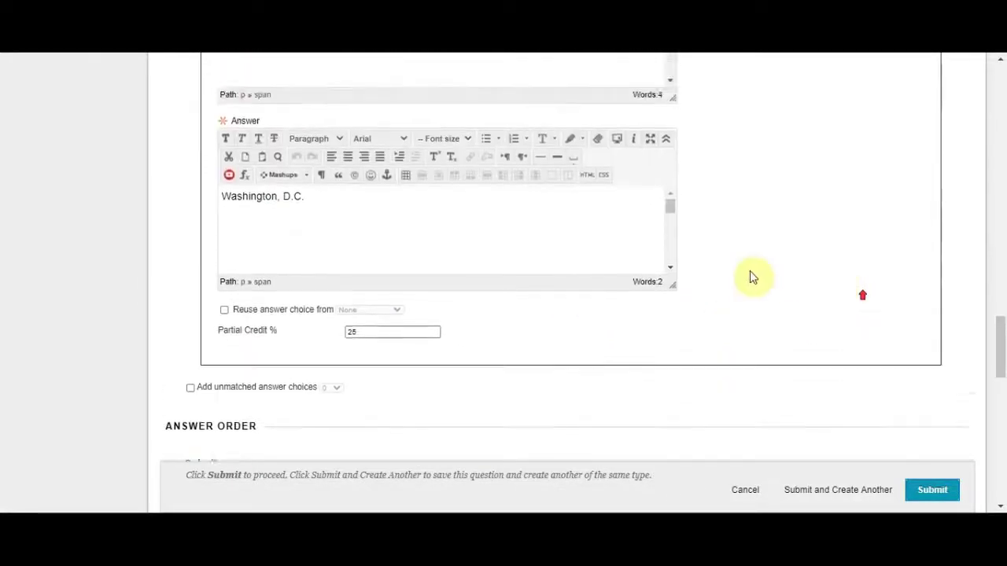
pyautogui.scroll(5, 786, 346)
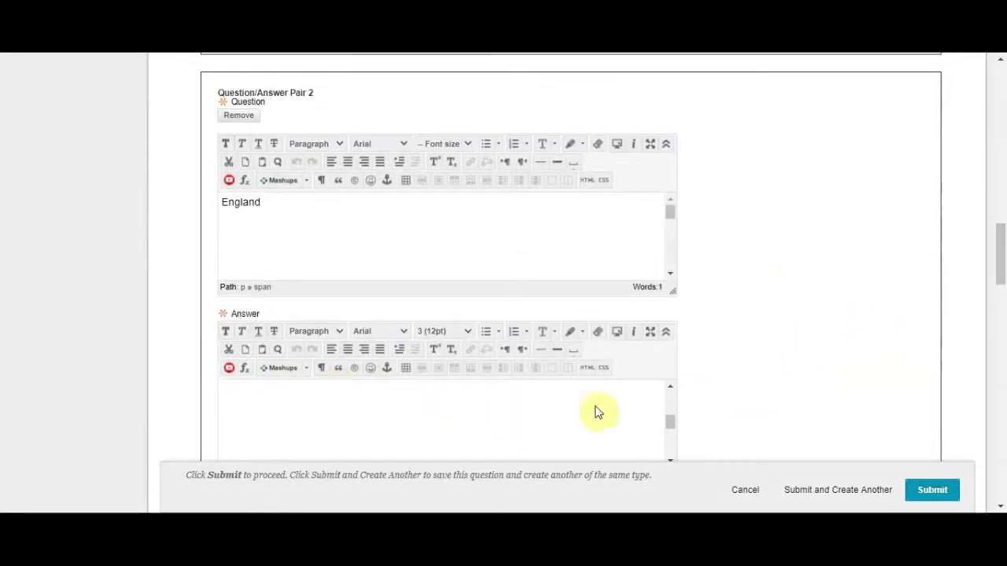
pyautogui.scroll(2, 775, 362)
pyautogui.scroll(10, 774, 362)
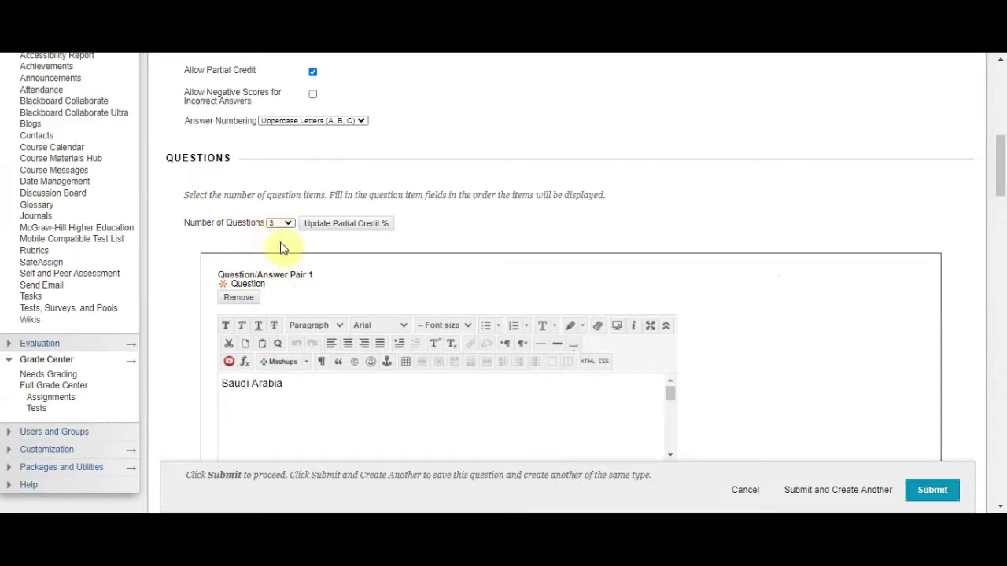
pyautogui.click(368, 230)
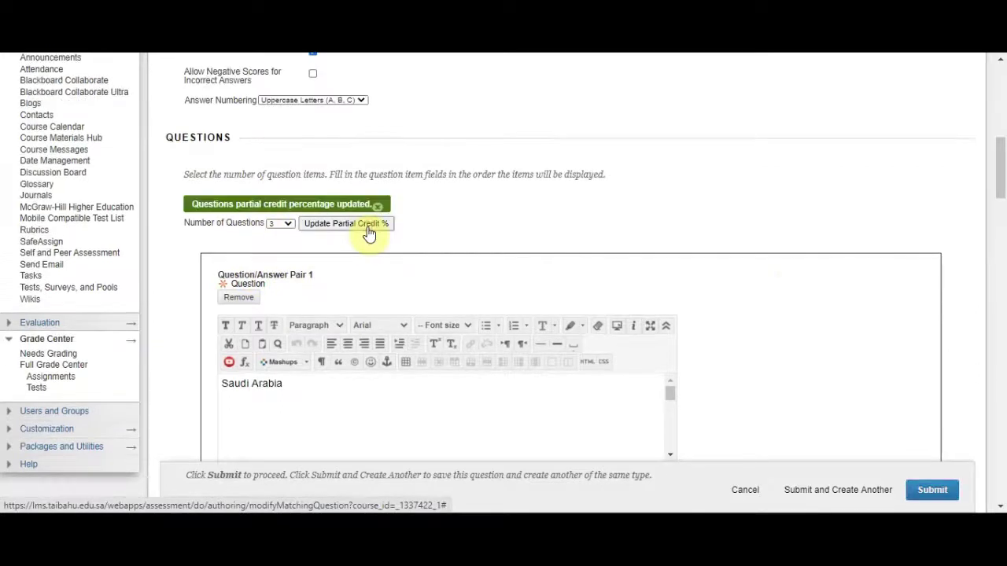
pyautogui.scroll(-1, 802, 228)
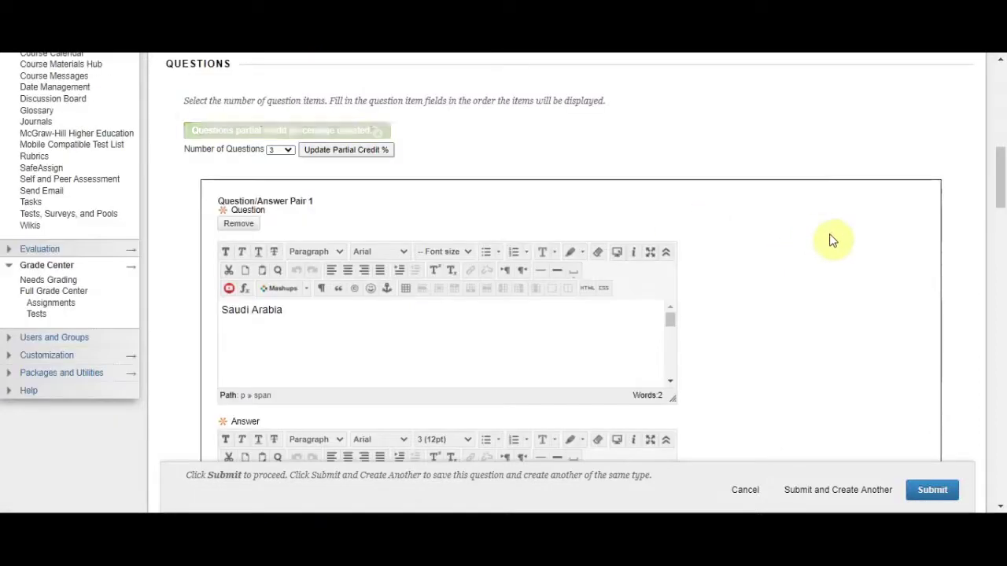
pyautogui.scroll(-4, 845, 252)
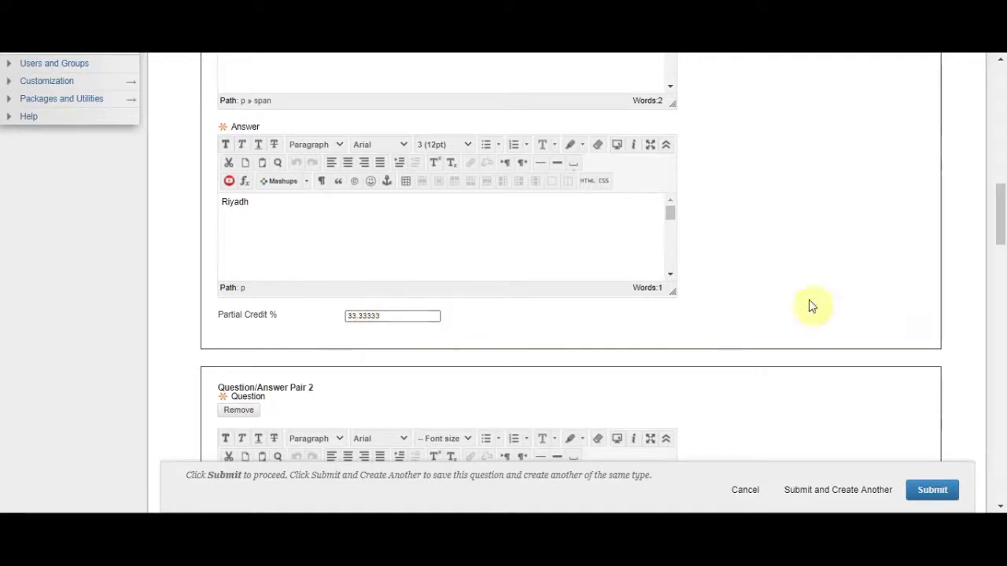
# - Submit the Matching question and review its country and city items on the Test Canvas of "Demo test 2"
pyautogui.click(933, 498)
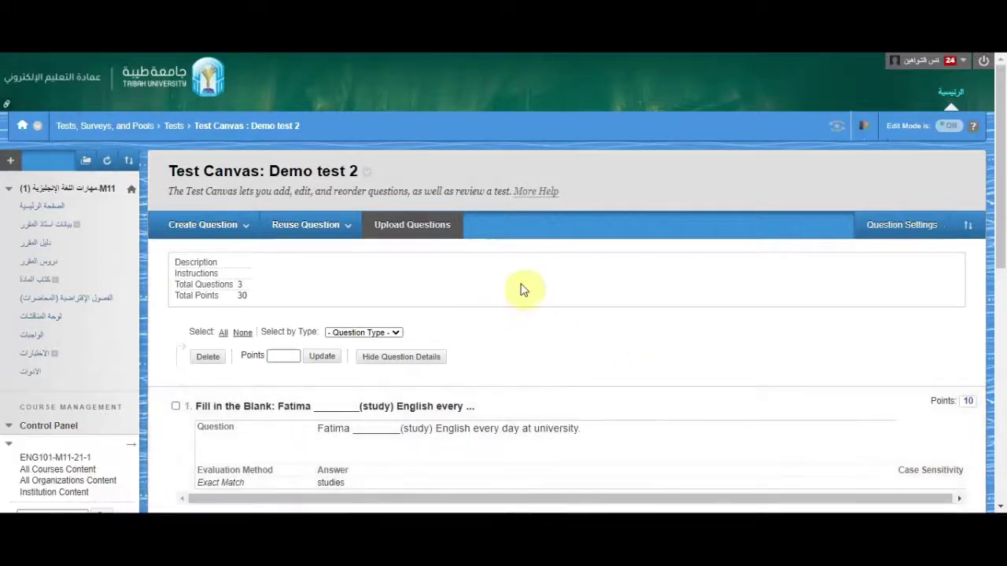
pyautogui.scroll(-6, 550, 290)
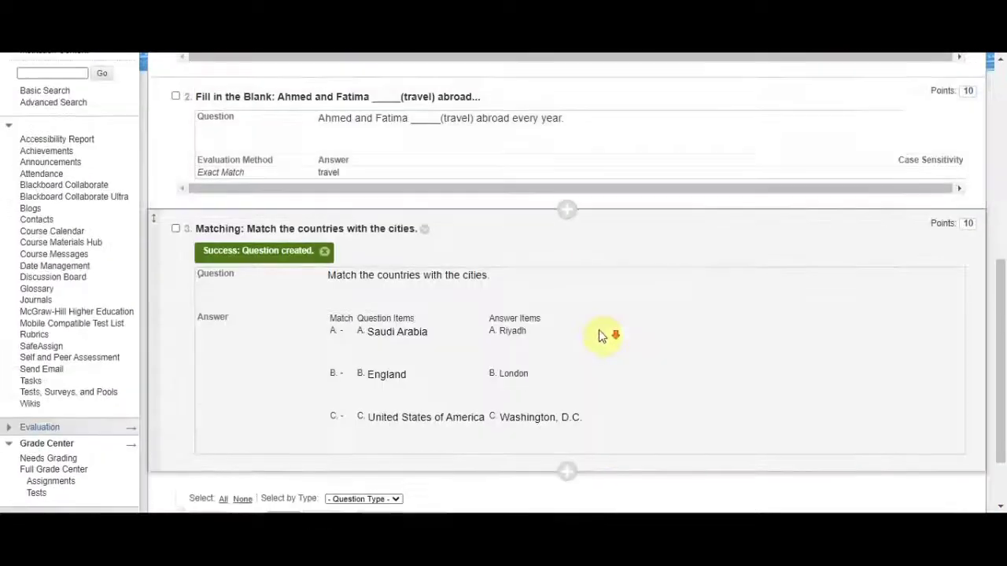
pyautogui.scroll(-2, 607, 342)
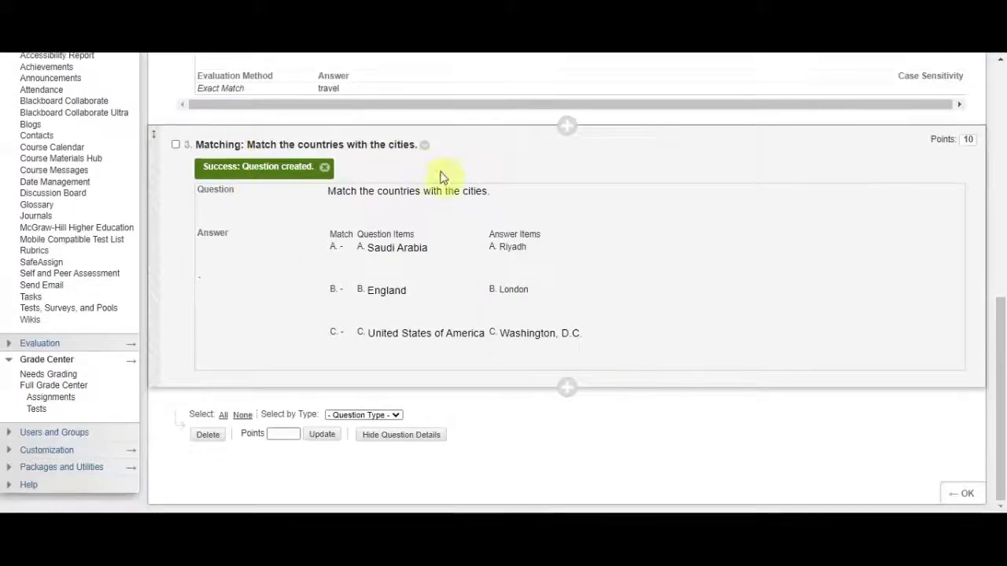